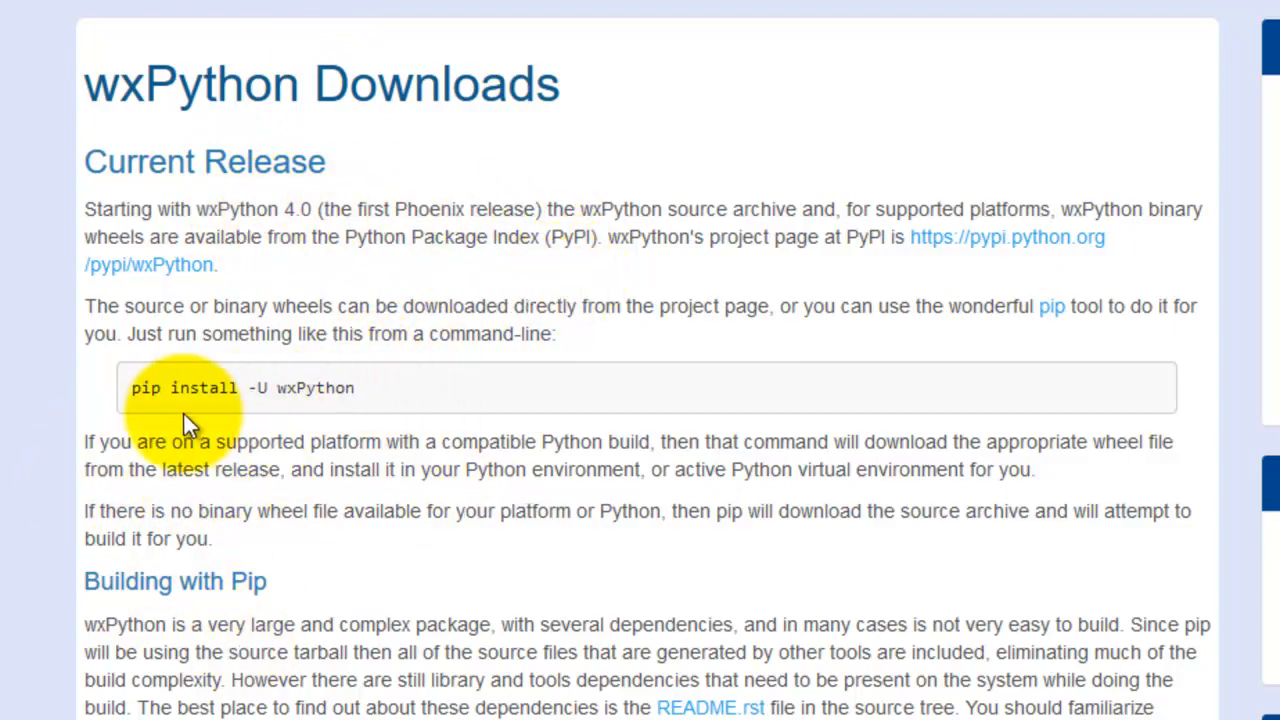
- Open the SourceForge archive of old wxPython releases linked from the wxPython Downloads page
{"action": "scroll", "coordinate": [471, 527], "scroll_direction": "down", "scroll_amount": 10}
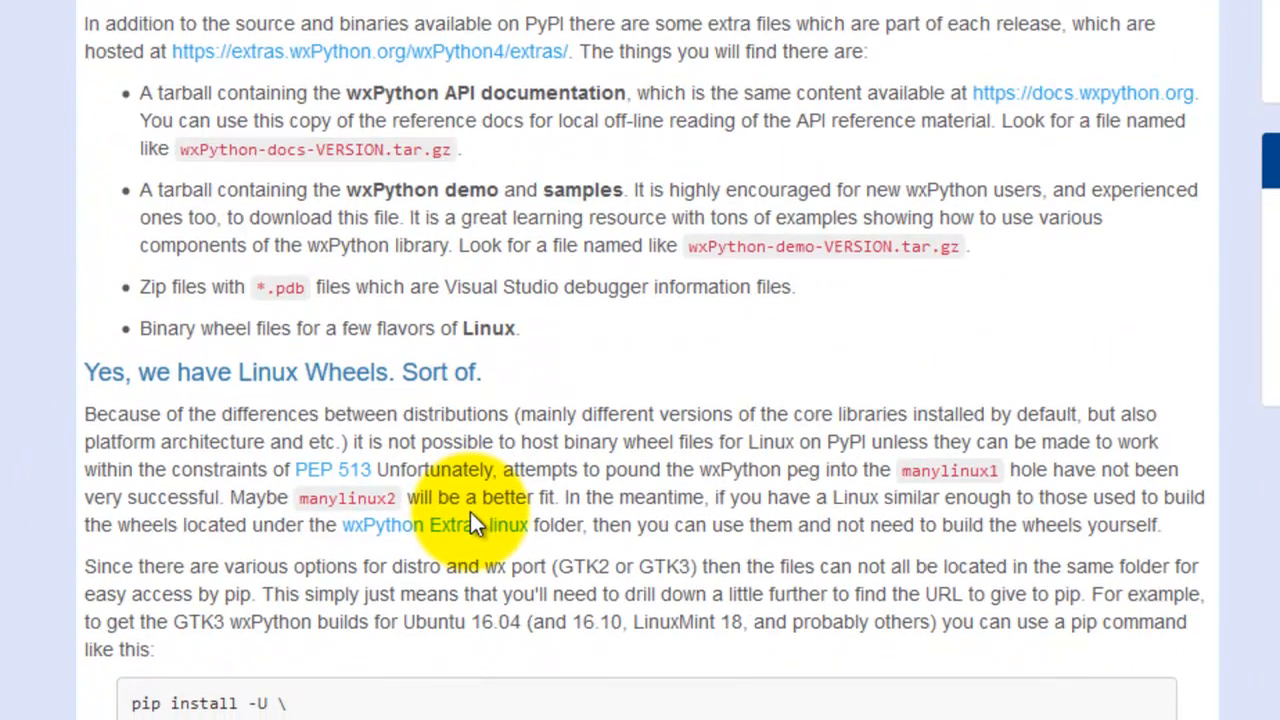
{"action": "scroll", "coordinate": [470, 512], "scroll_direction": "down", "scroll_amount": 8}
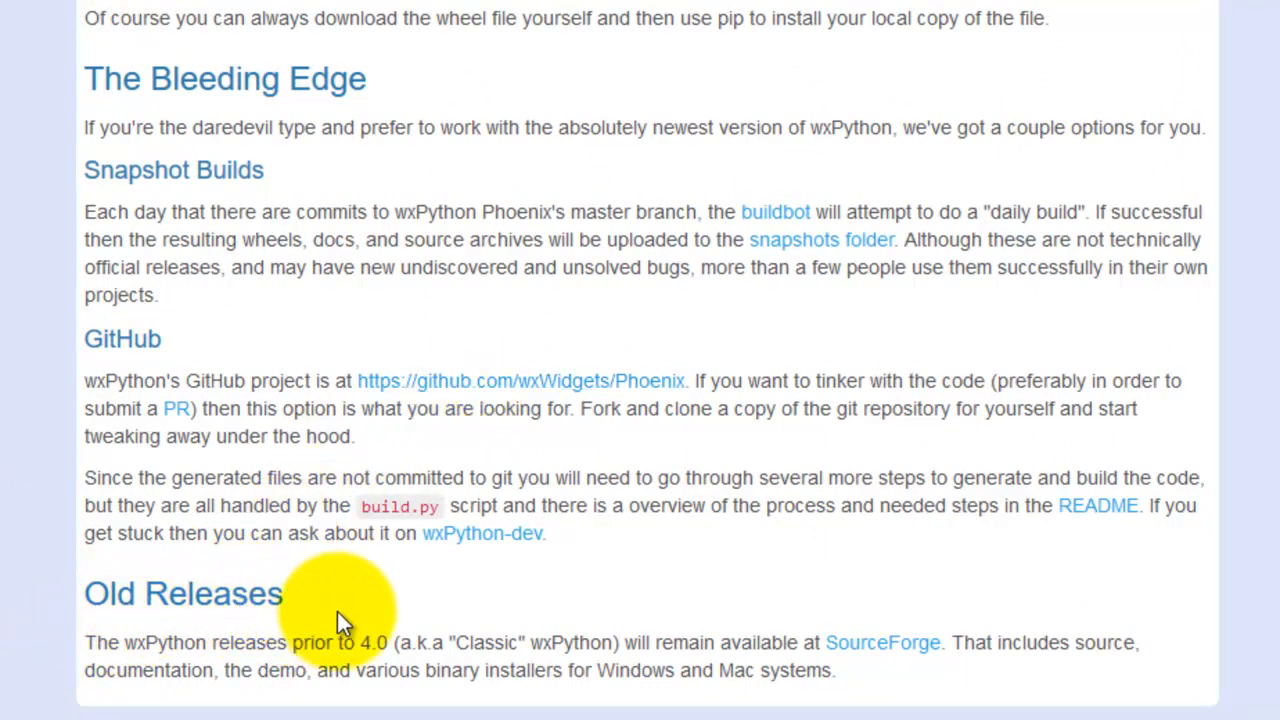
{"action": "left_click", "coordinate": [880, 643]}
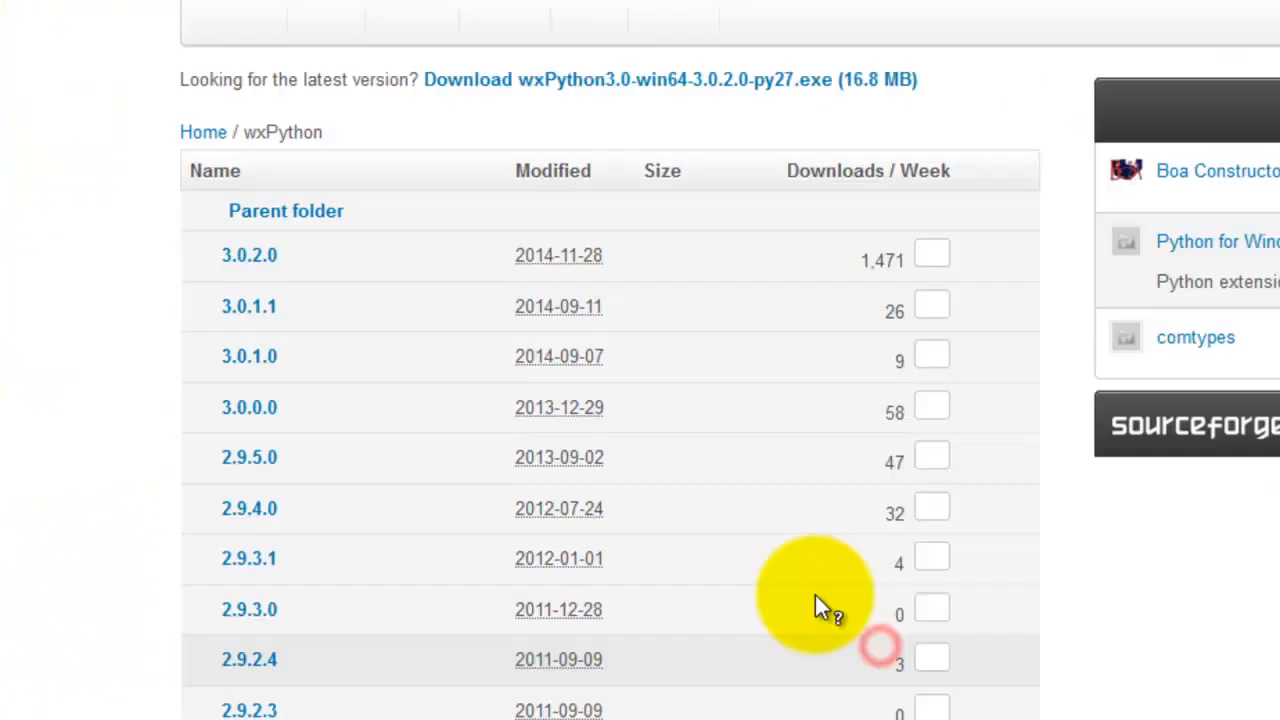
- Find the 2.8.12.1 release in the wxPython file list and open its folder
{"action": "scroll", "coordinate": [435, 409], "scroll_direction": "up", "scroll_amount": 5}
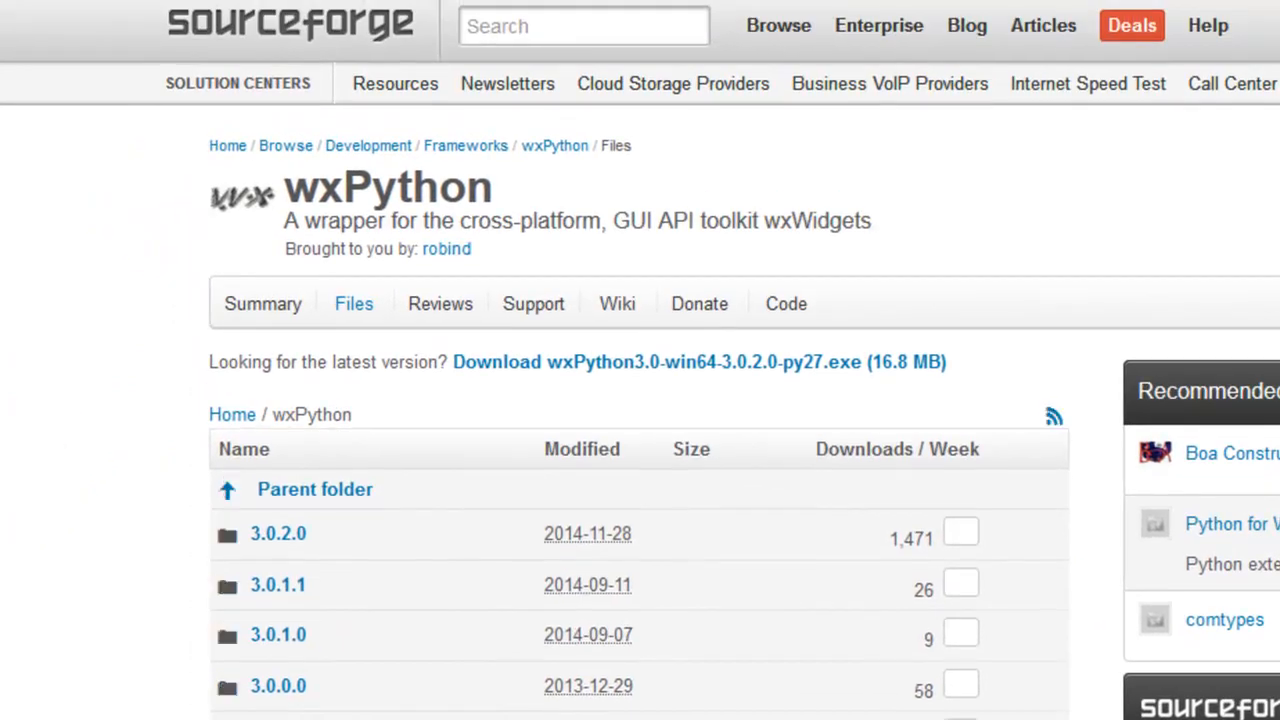
{"action": "scroll", "coordinate": [640, 450], "scroll_direction": "down", "scroll_amount": 2}
{"action": "scroll", "coordinate": [640, 400], "scroll_direction": "down", "scroll_amount": 2}
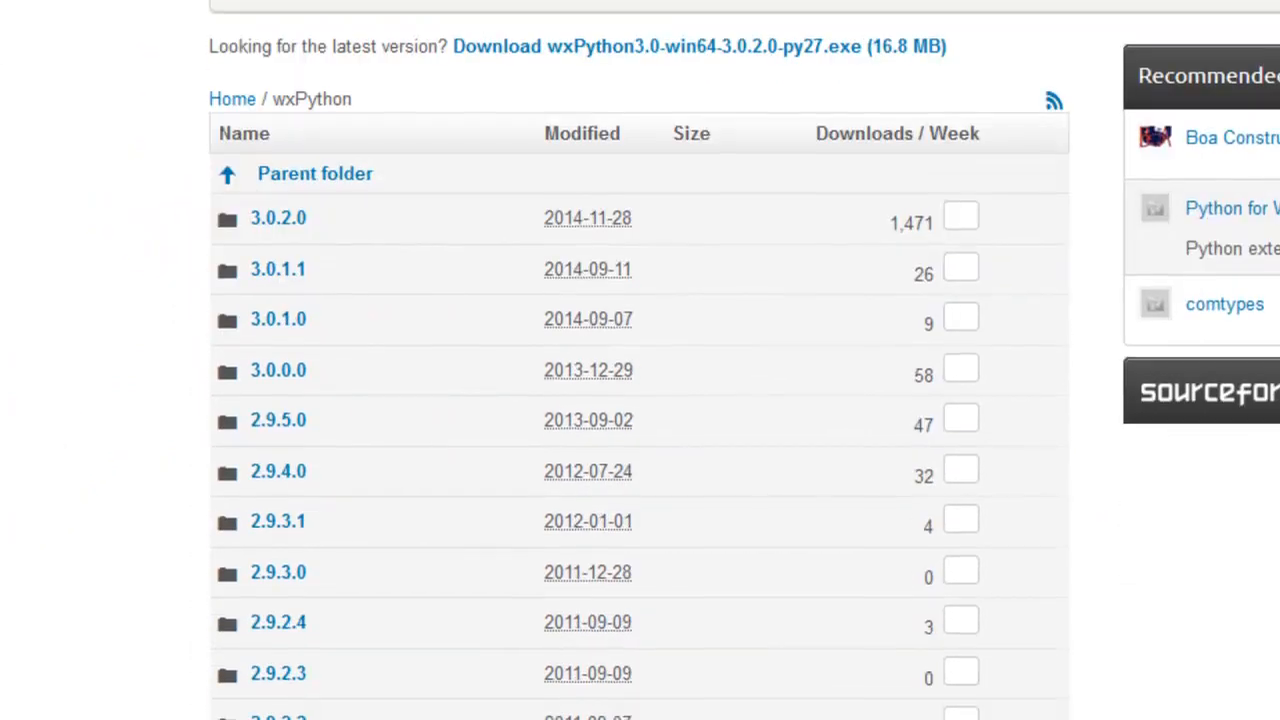
{"action": "scroll", "coordinate": [640, 400], "scroll_direction": "down", "scroll_amount": 1}
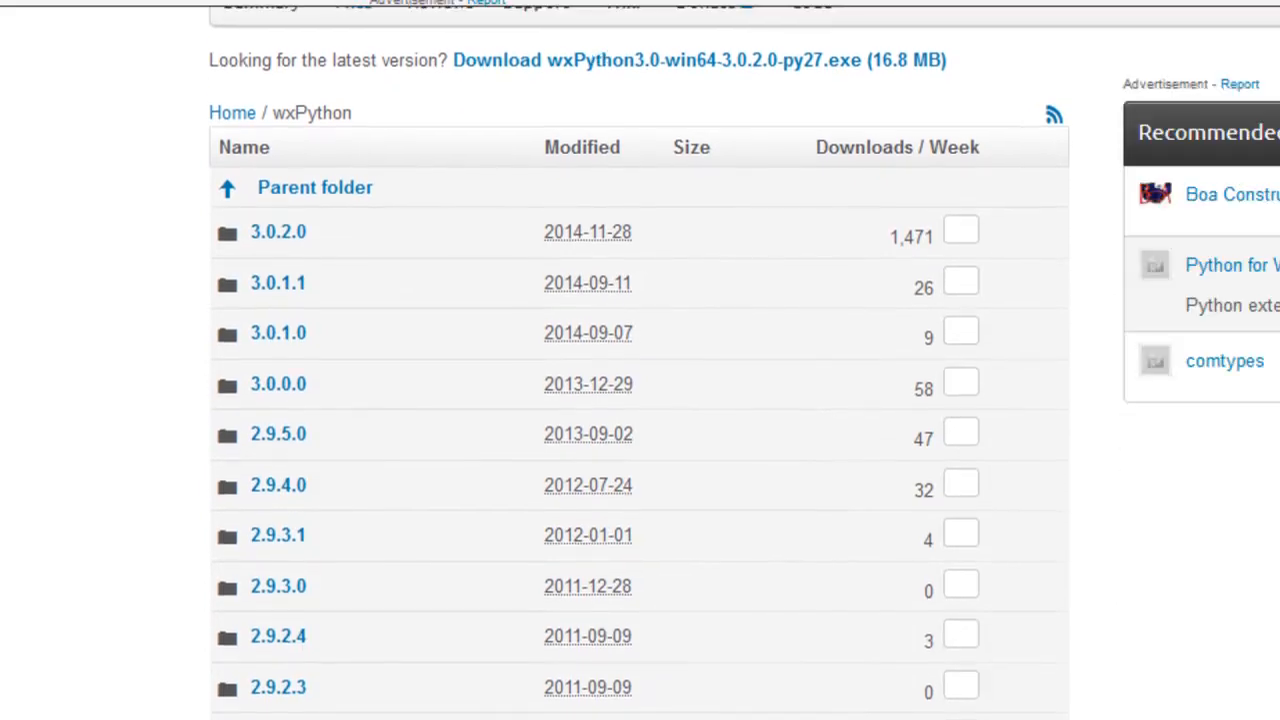
{"action": "scroll", "coordinate": [640, 400], "scroll_direction": "down", "scroll_amount": 2}
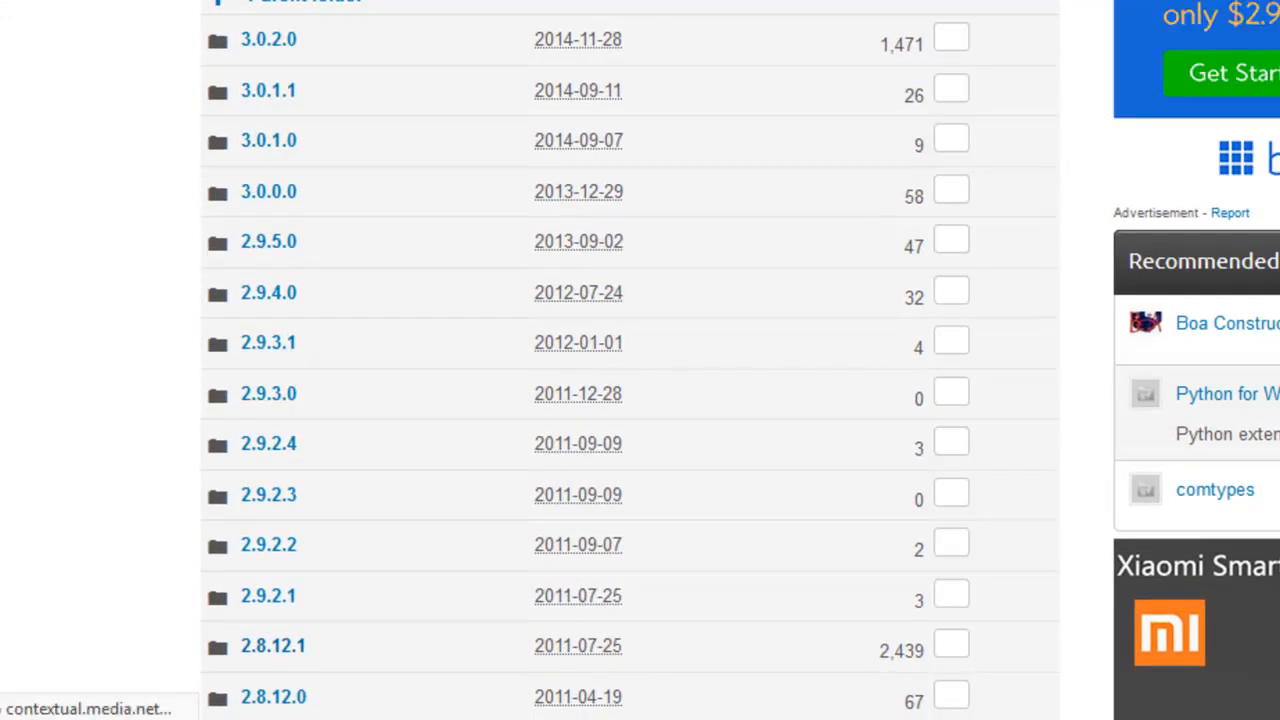
{"action": "scroll", "coordinate": [306, 671], "scroll_direction": "up", "scroll_amount": 1}
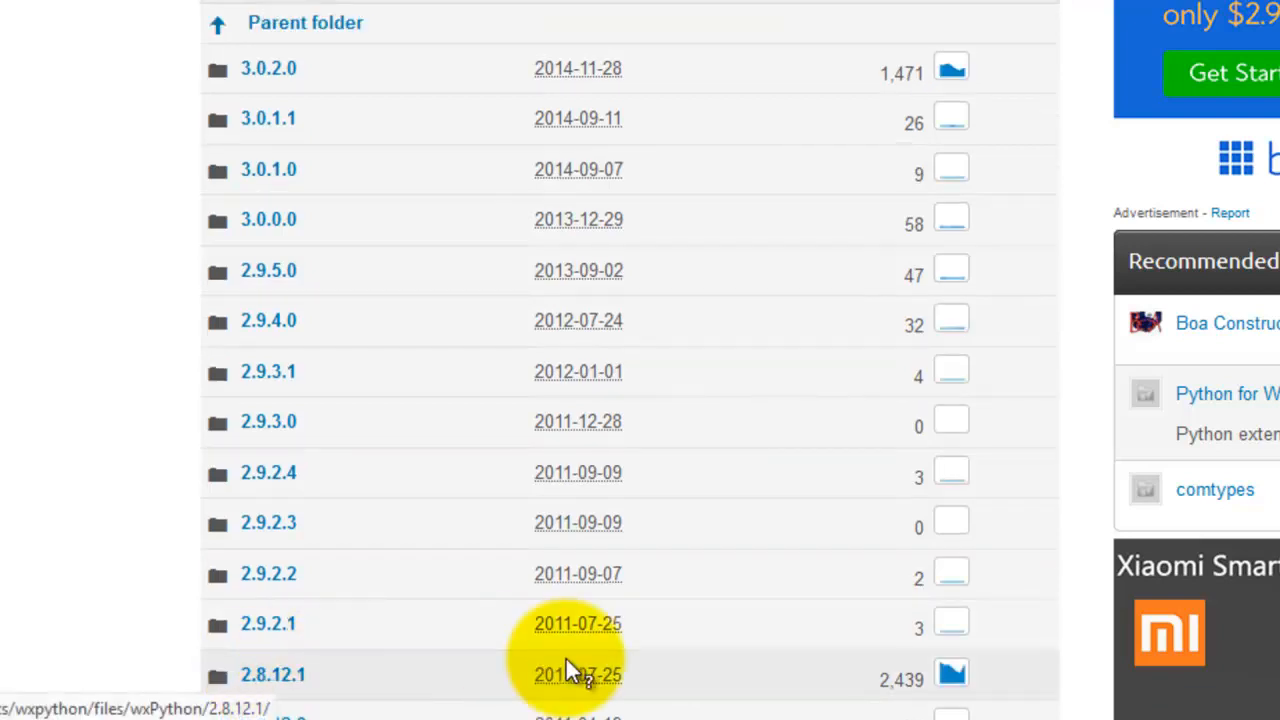
{"action": "left_click", "coordinate": [281, 688]}
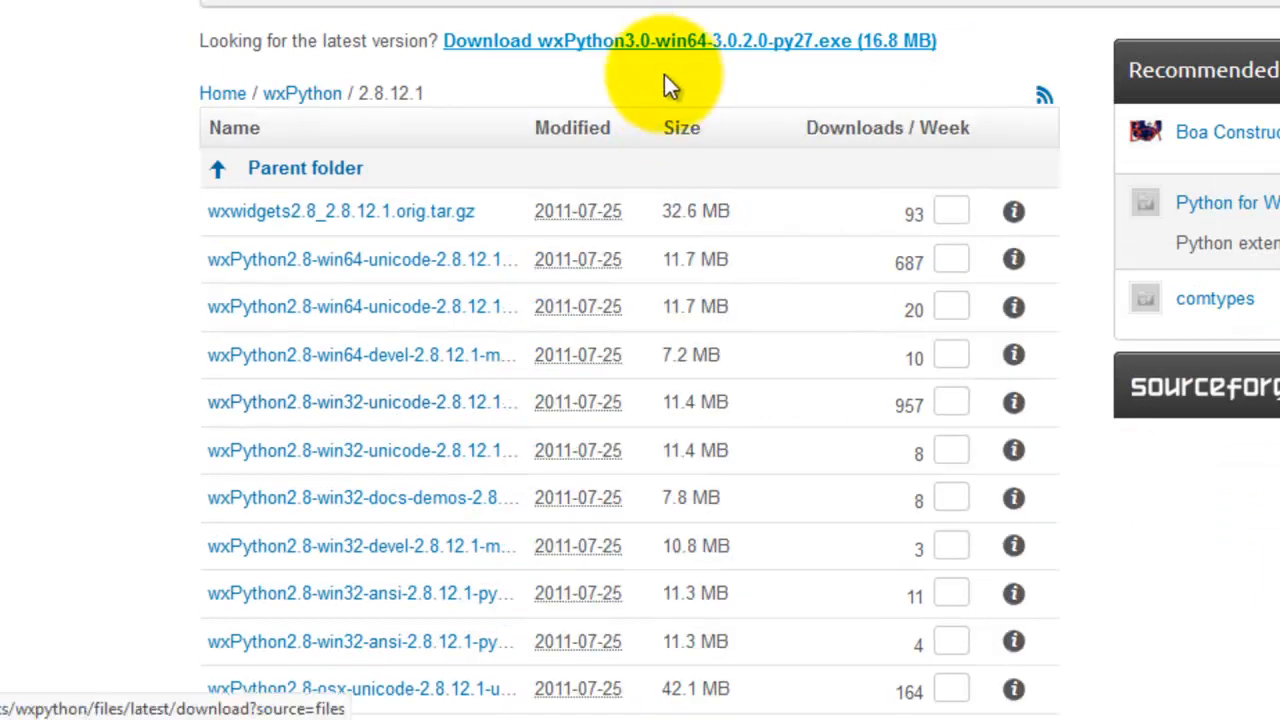
- Download wxPython2.8-win32-unicode-2.8.12.1-py27.exe and save the file
{"action": "scroll", "coordinate": [469, 261], "scroll_direction": "up", "scroll_amount": 1}
{"action": "scroll", "coordinate": [426, 470], "scroll_direction": "up", "scroll_amount": 1}
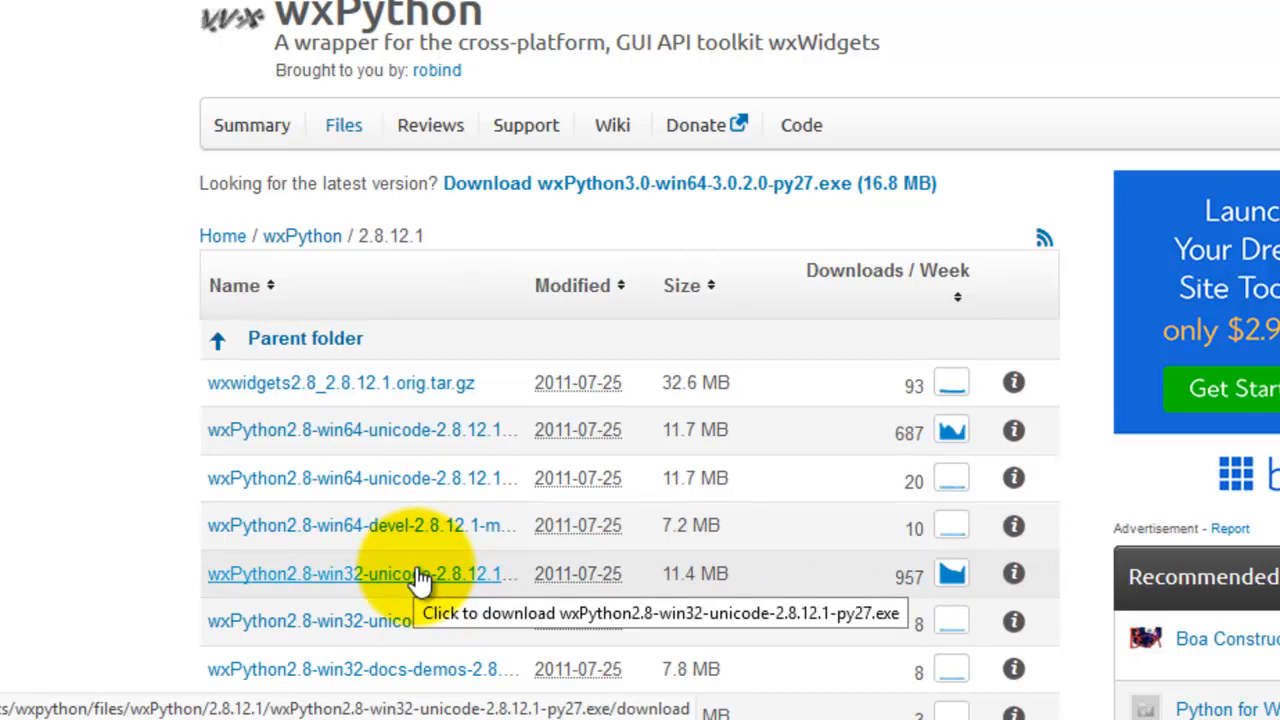
{"action": "left_click", "coordinate": [418, 578]}
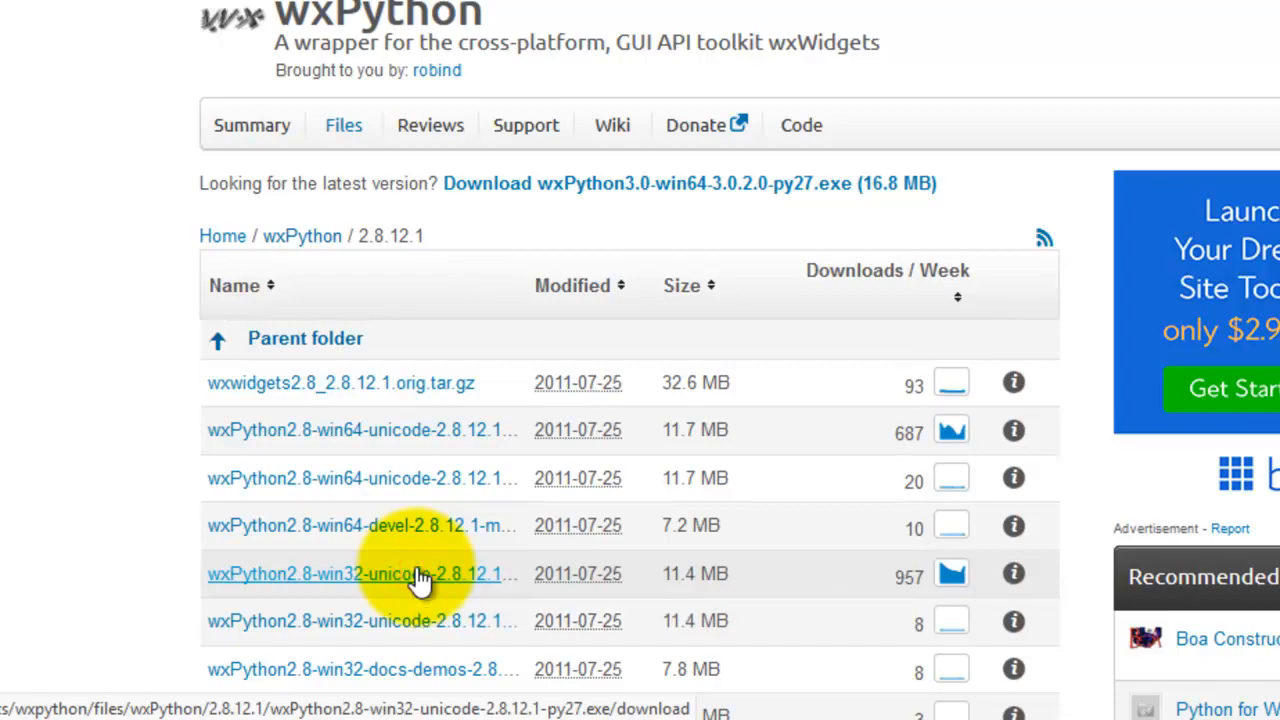
{"action": "scroll", "coordinate": [740, 230], "scroll_direction": "up", "scroll_amount": 5}
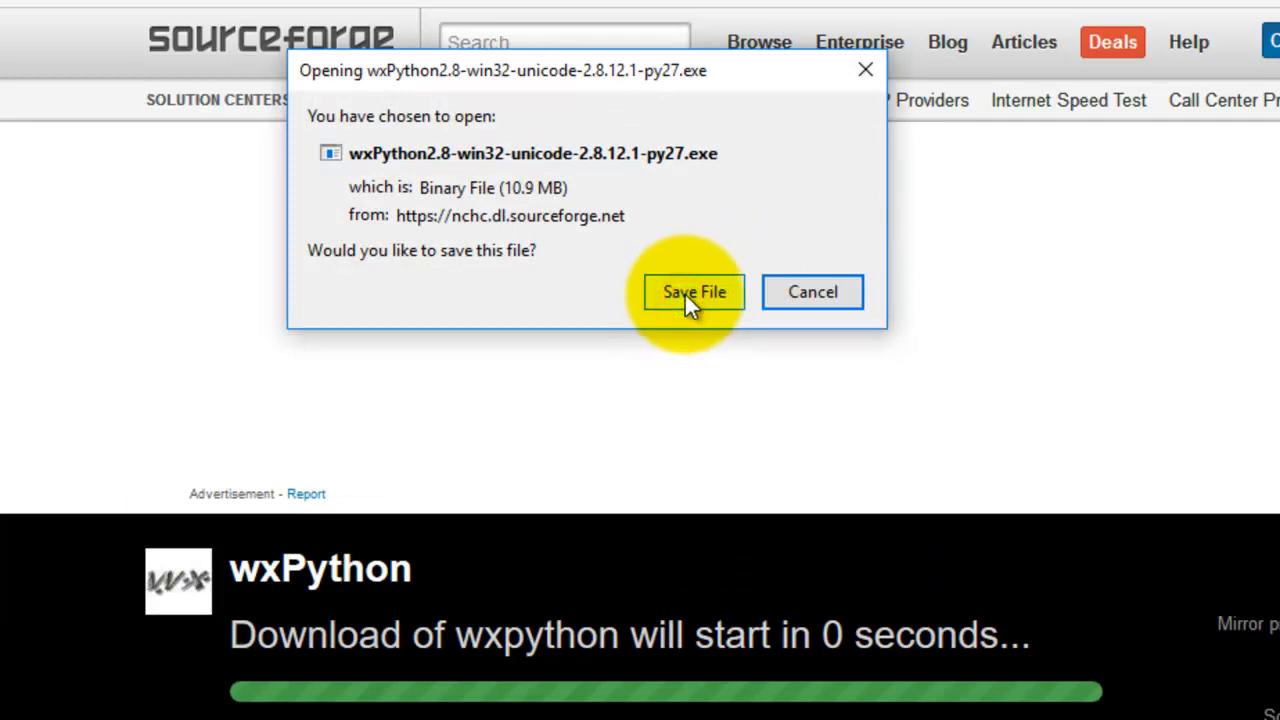
{"action": "left_click", "coordinate": [685, 293]}
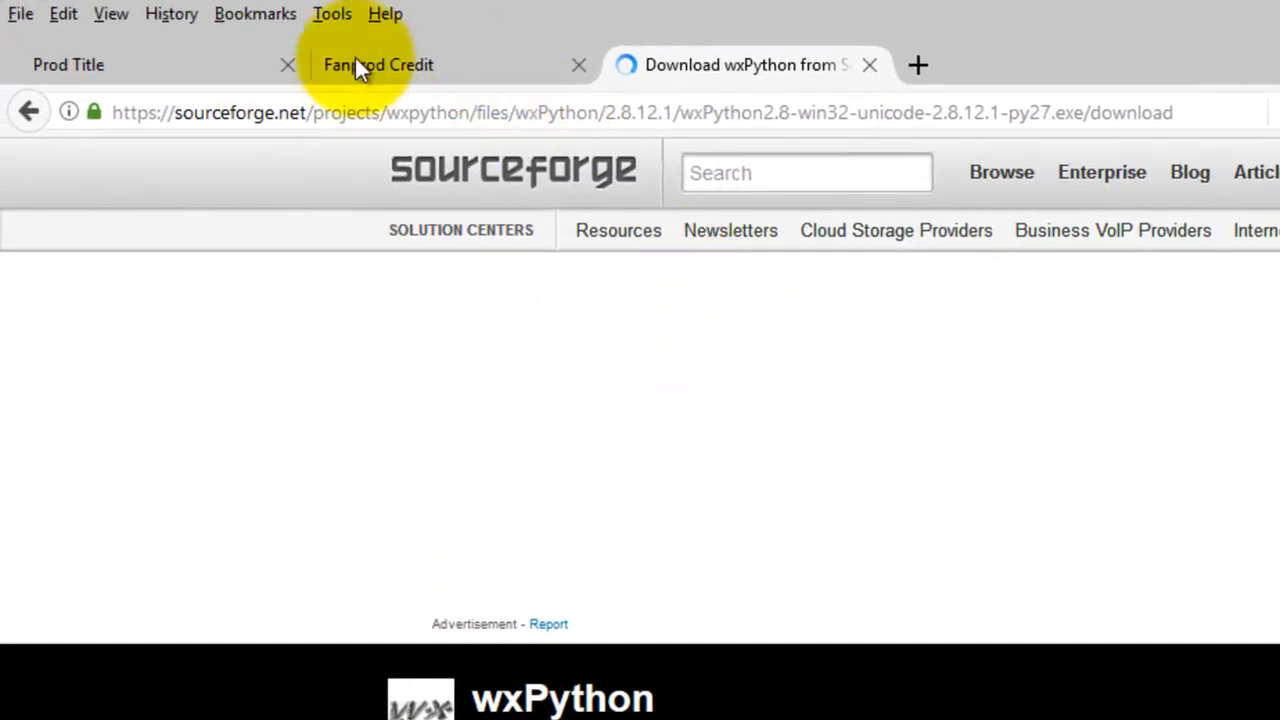
- Open the browser's download list and show the folder containing the downloaded wxPython installer
{"action": "left_click", "coordinate": [331, 16]}
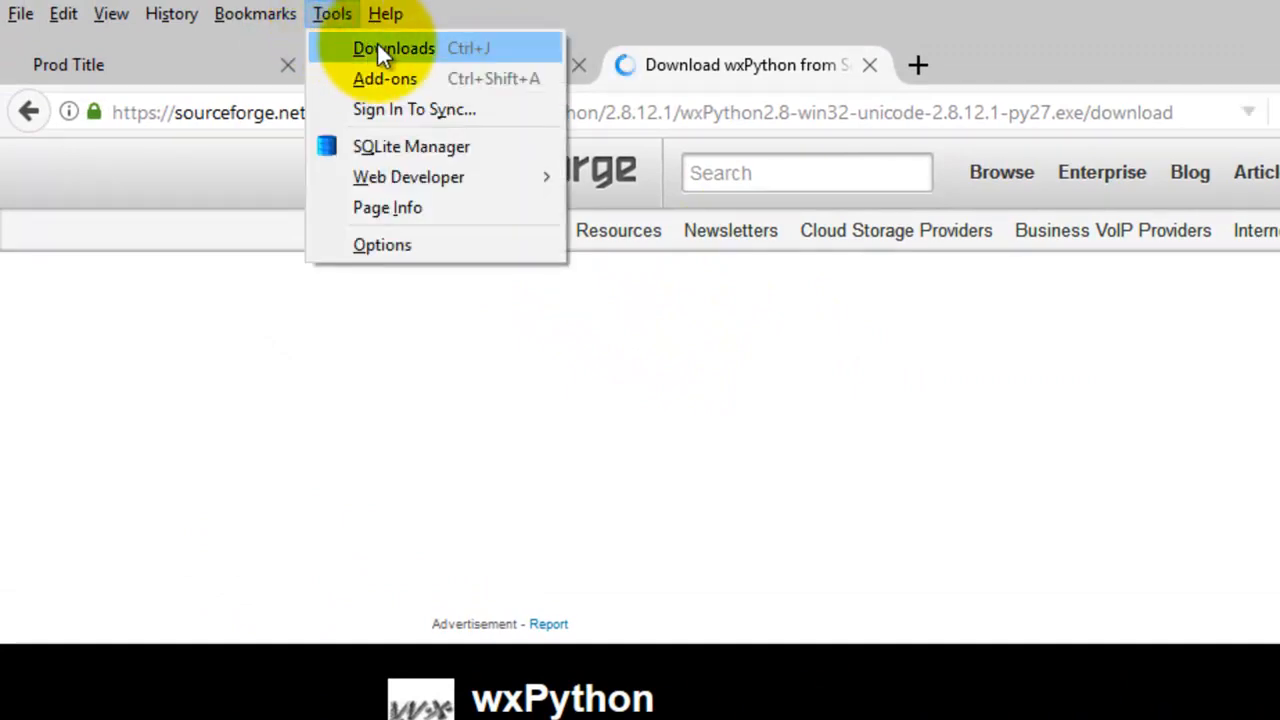
{"action": "left_click", "coordinate": [378, 44]}
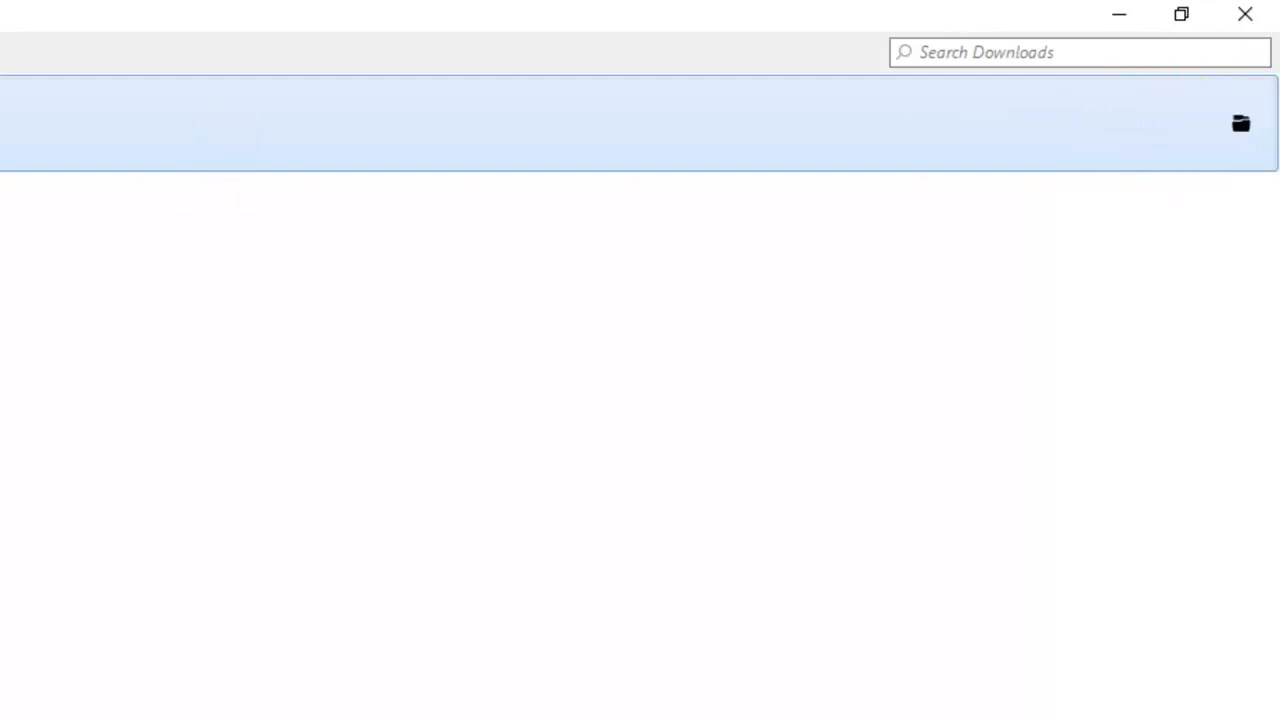
{"action": "left_click", "coordinate": [1239, 125]}
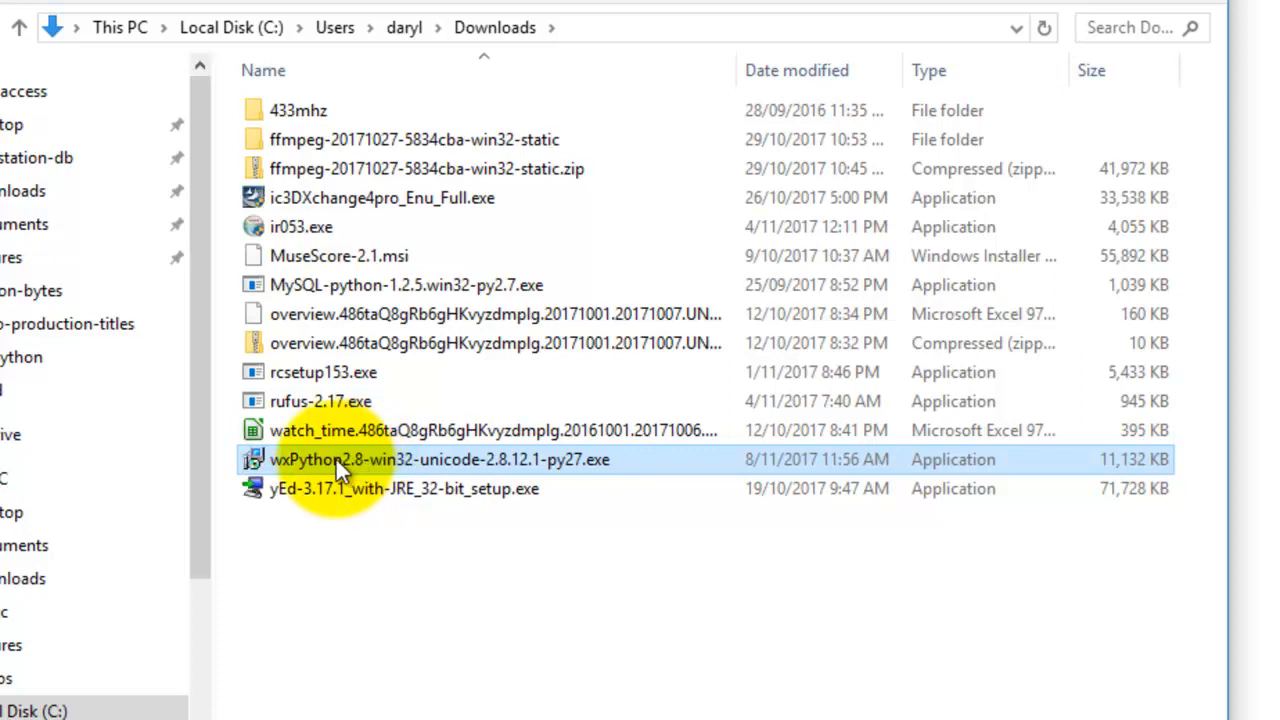
- Run wxPython2.8-win32-unicode-2.8.12.1-py27.exe, accept its licence agreement and continue to the destination selection
{"action": "double_click", "coordinate": [336, 459]}
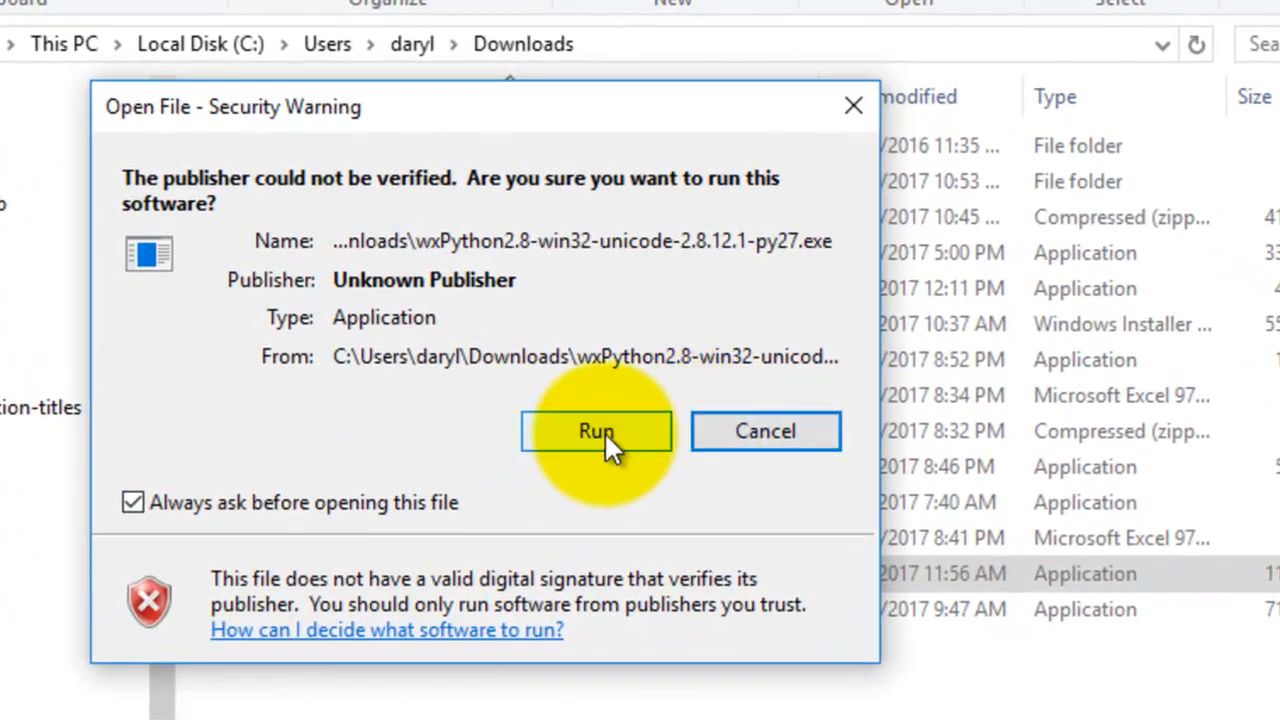
{"action": "left_click", "coordinate": [604, 420]}
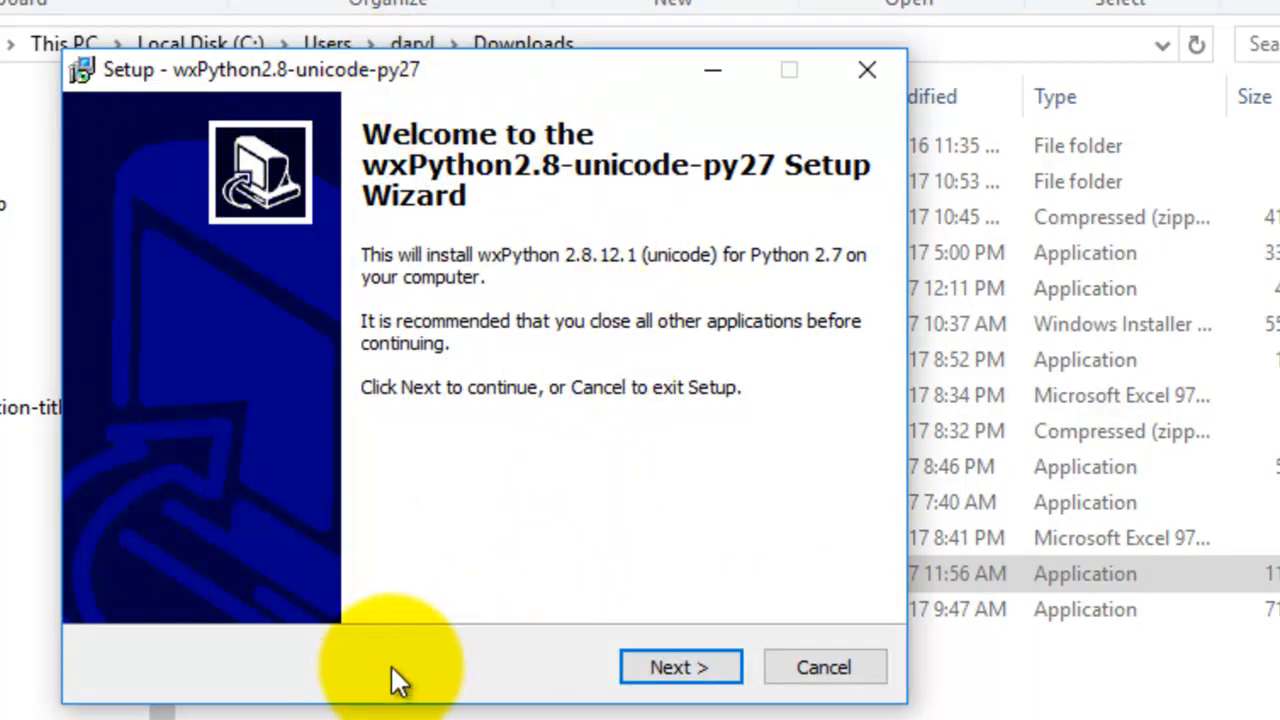
{"action": "left_click", "coordinate": [668, 668]}
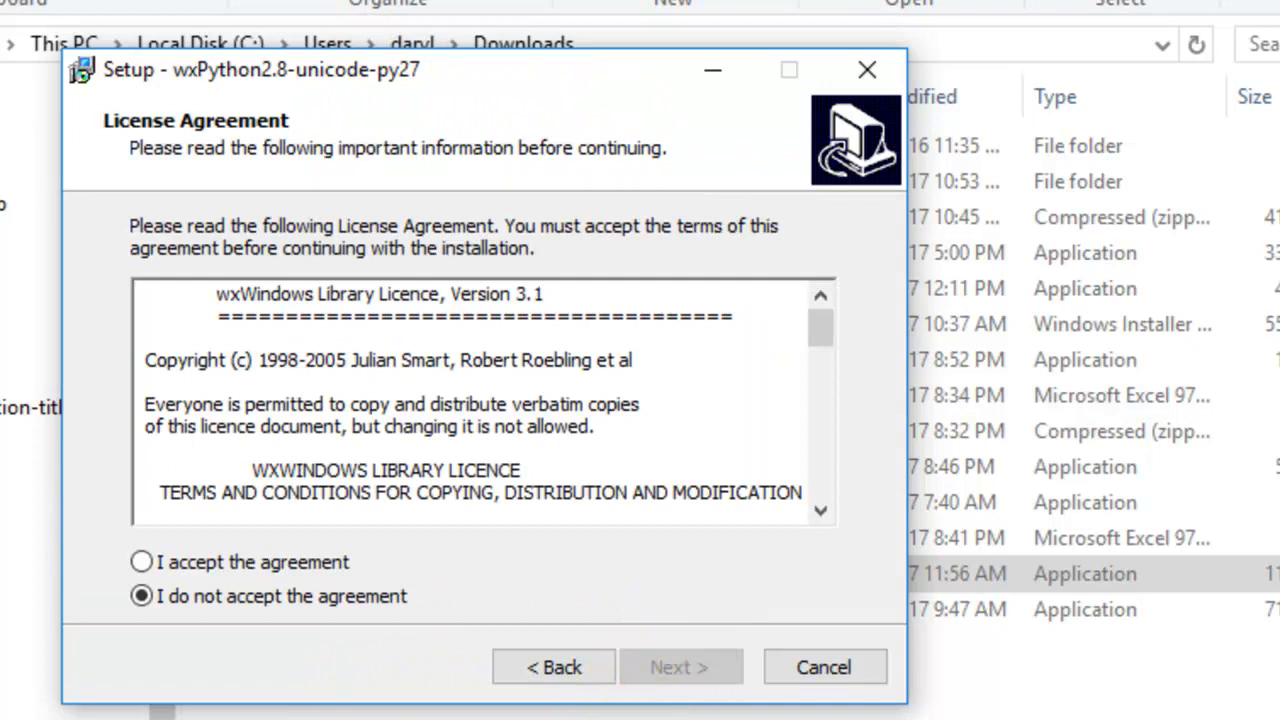
{"action": "left_click", "coordinate": [141, 562]}
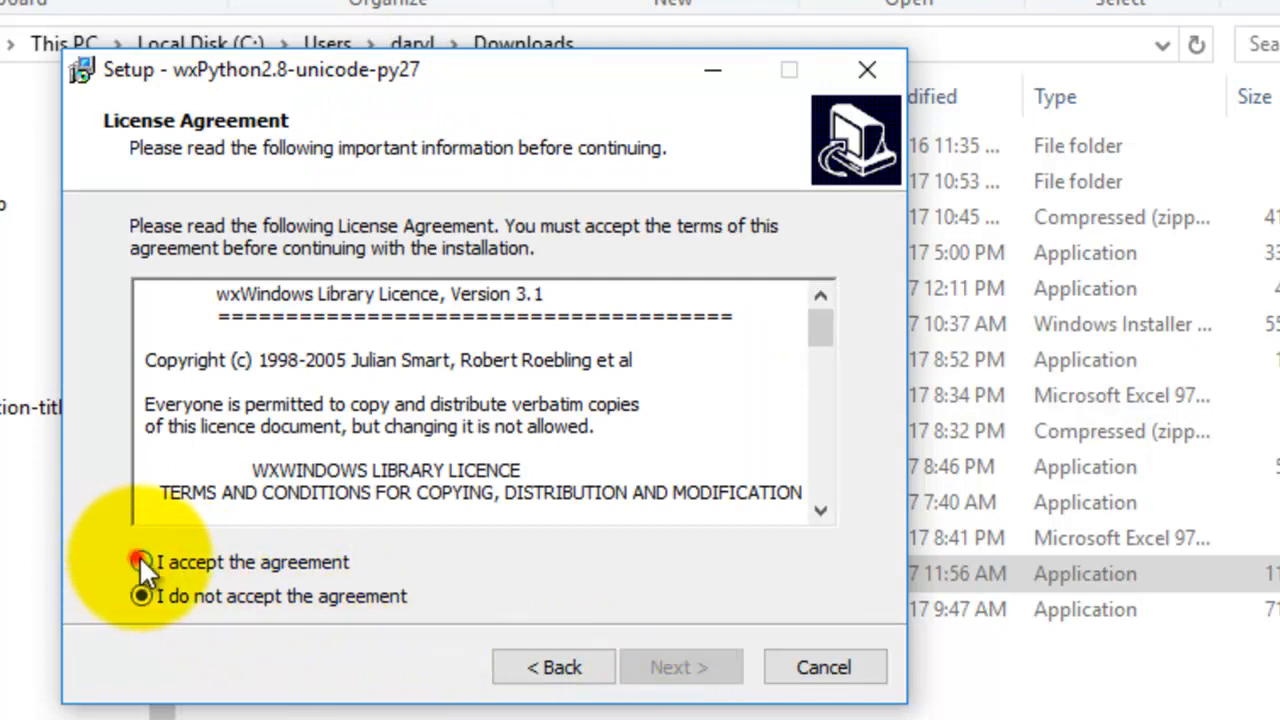
{"action": "left_click", "coordinate": [680, 667]}
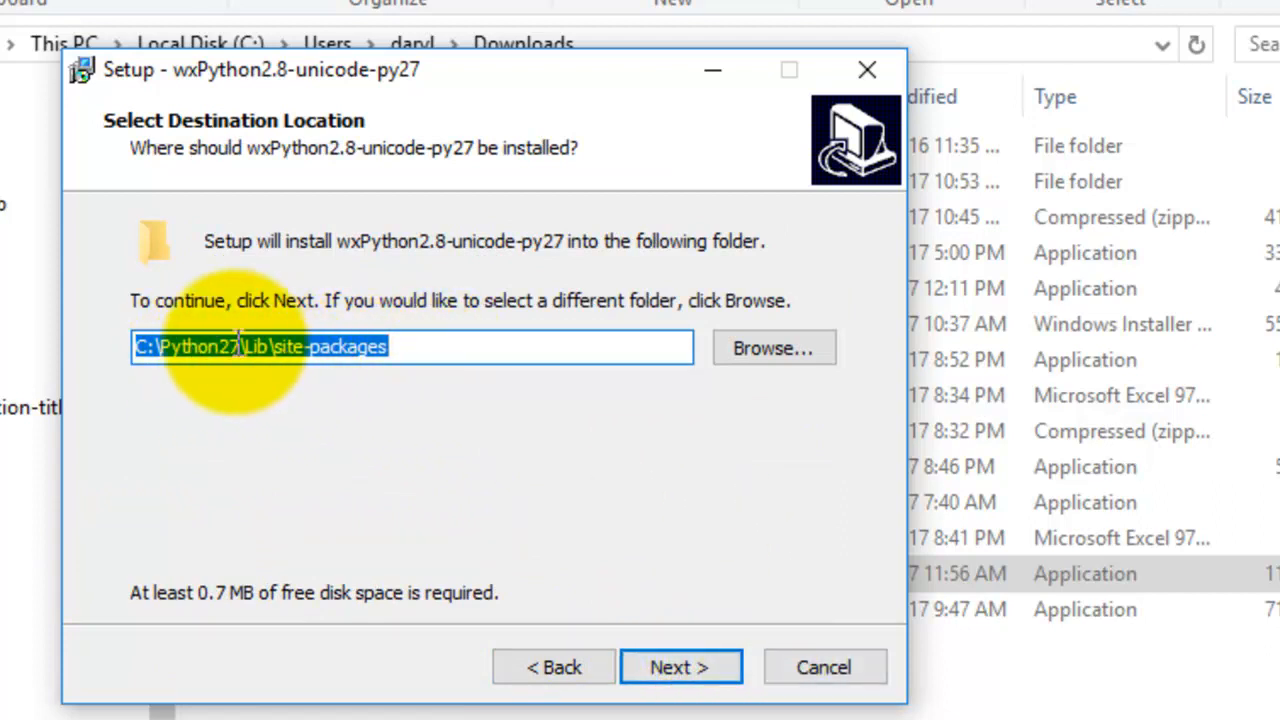
- Browse for another install destination and expand python-2.7.12 inside WinPython-32bit-2.7.12.3Zero on the WINPYTHON (E:) drive
{"action": "left_click", "coordinate": [416, 352]}
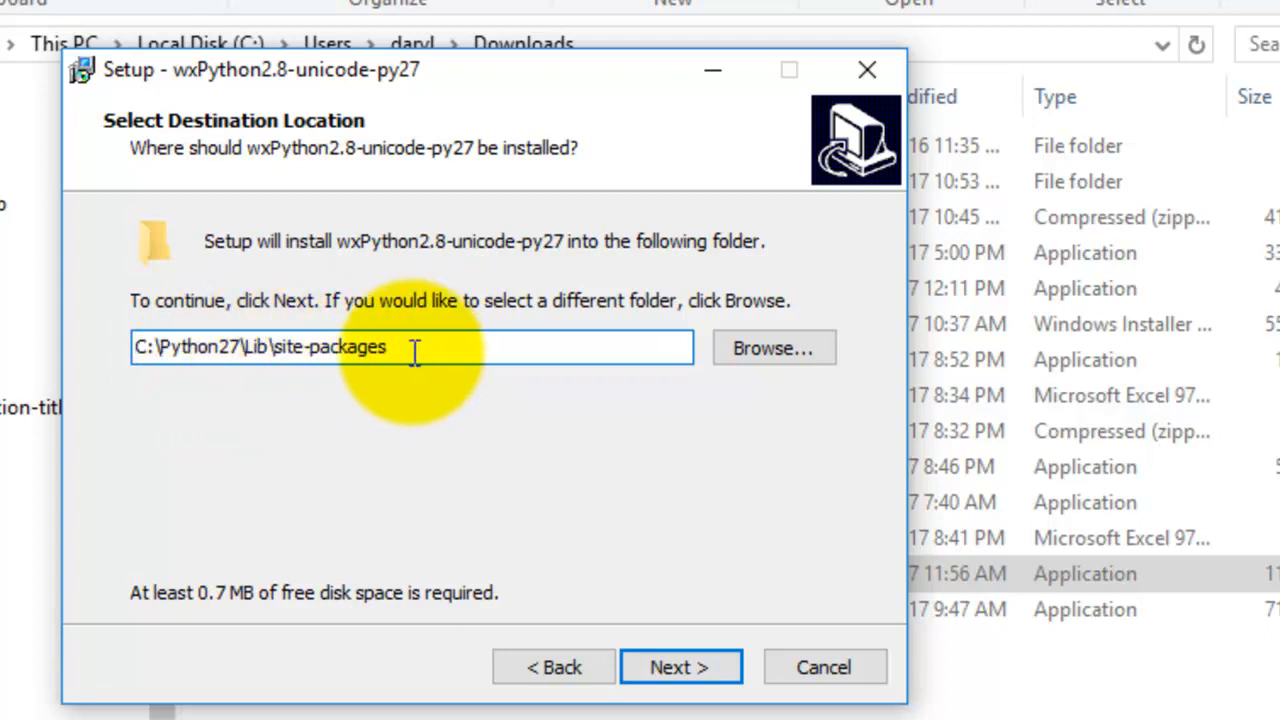
{"action": "left_click_drag", "start_coordinate": [414, 352], "coordinate": [86, 322]}
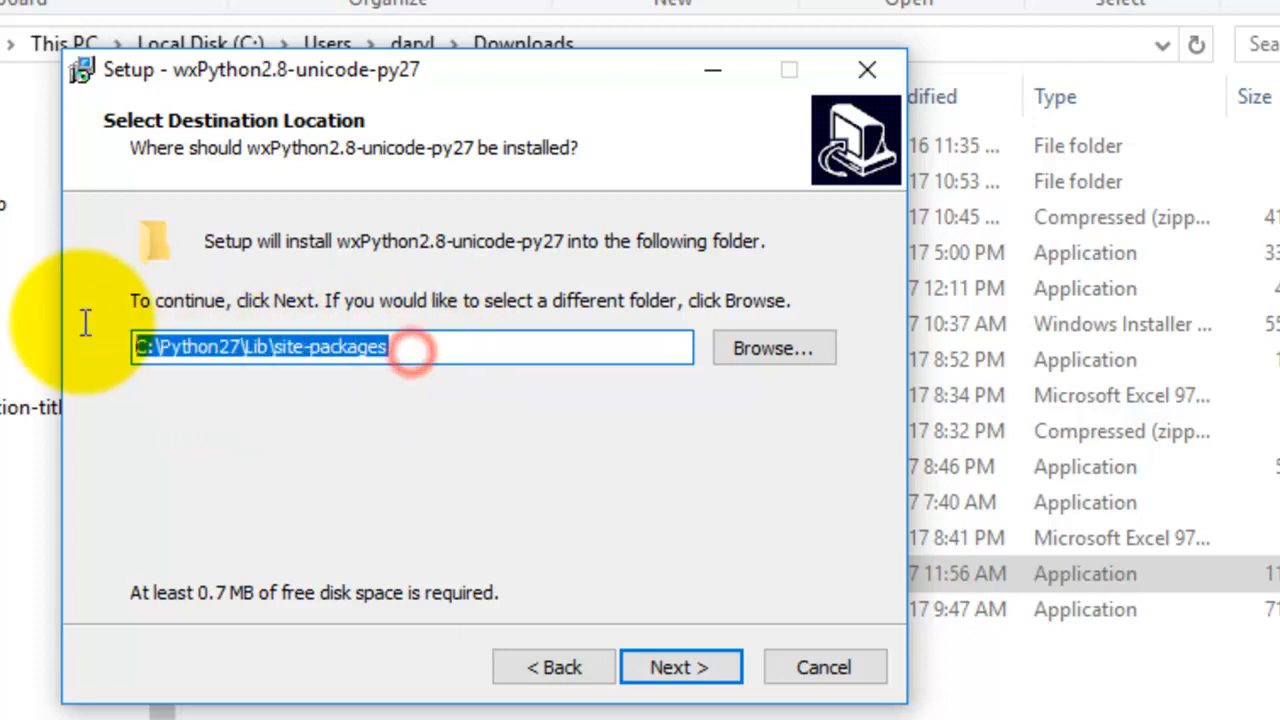
{"action": "left_click", "coordinate": [789, 345]}
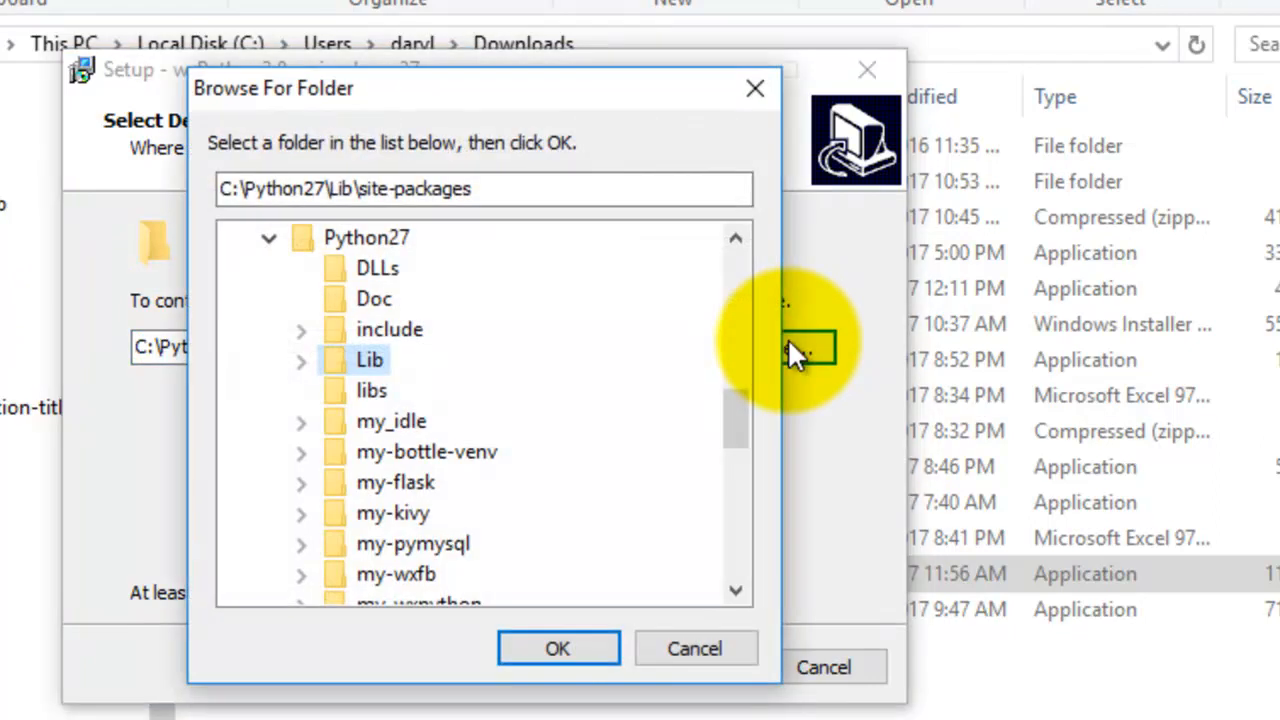
{"action": "scroll", "coordinate": [465, 304], "scroll_direction": "up", "scroll_amount": 10}
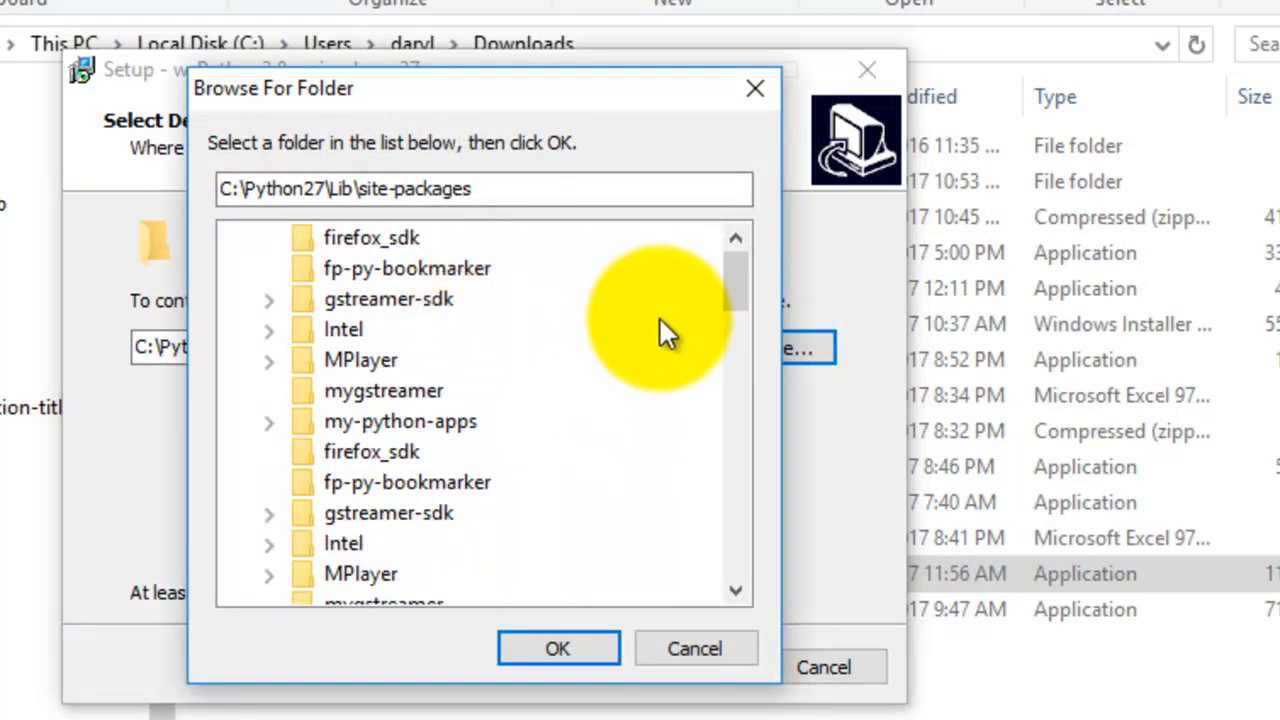
{"action": "scroll", "coordinate": [715, 300], "scroll_direction": "down", "scroll_amount": 10}
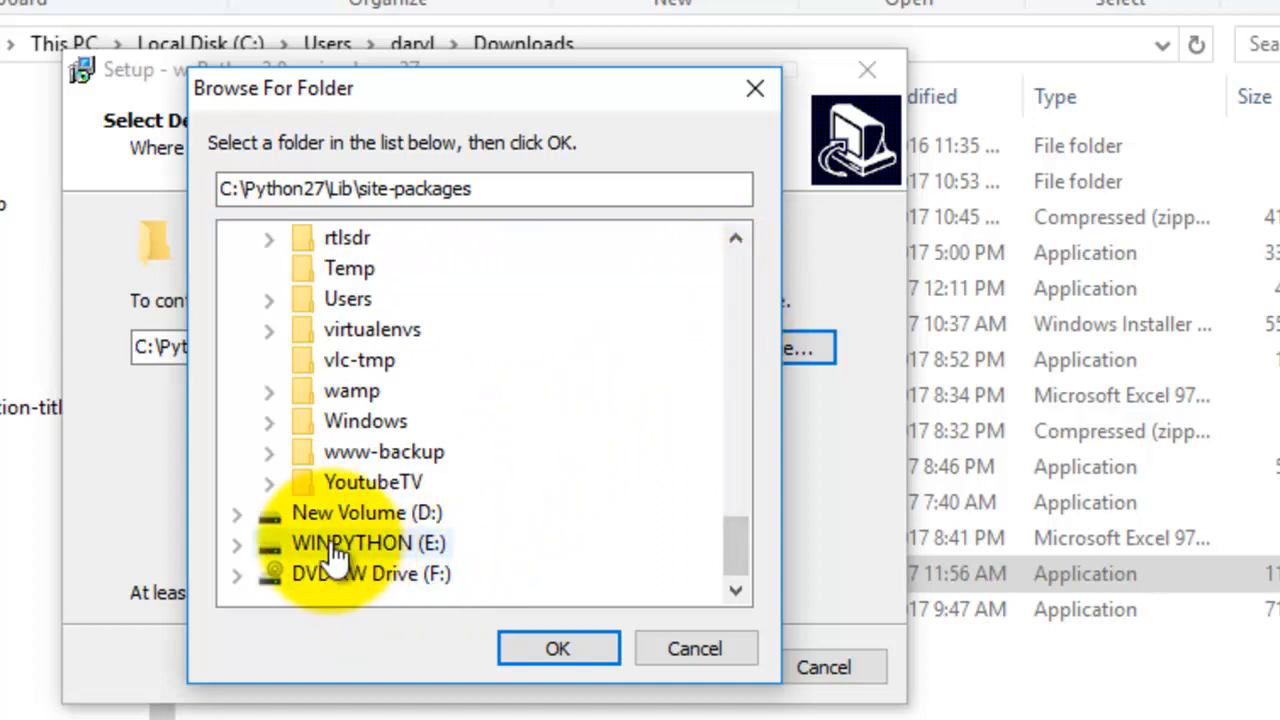
{"action": "left_click", "coordinate": [236, 543]}
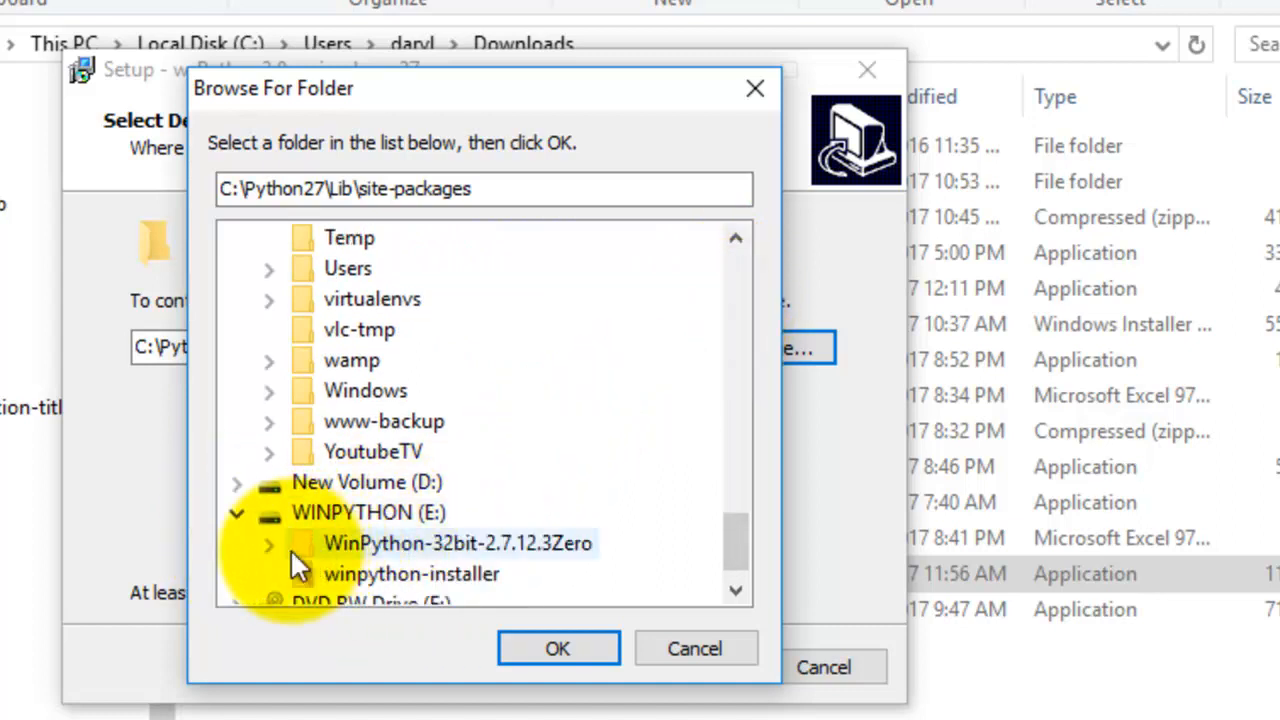
{"action": "left_click", "coordinate": [270, 544]}
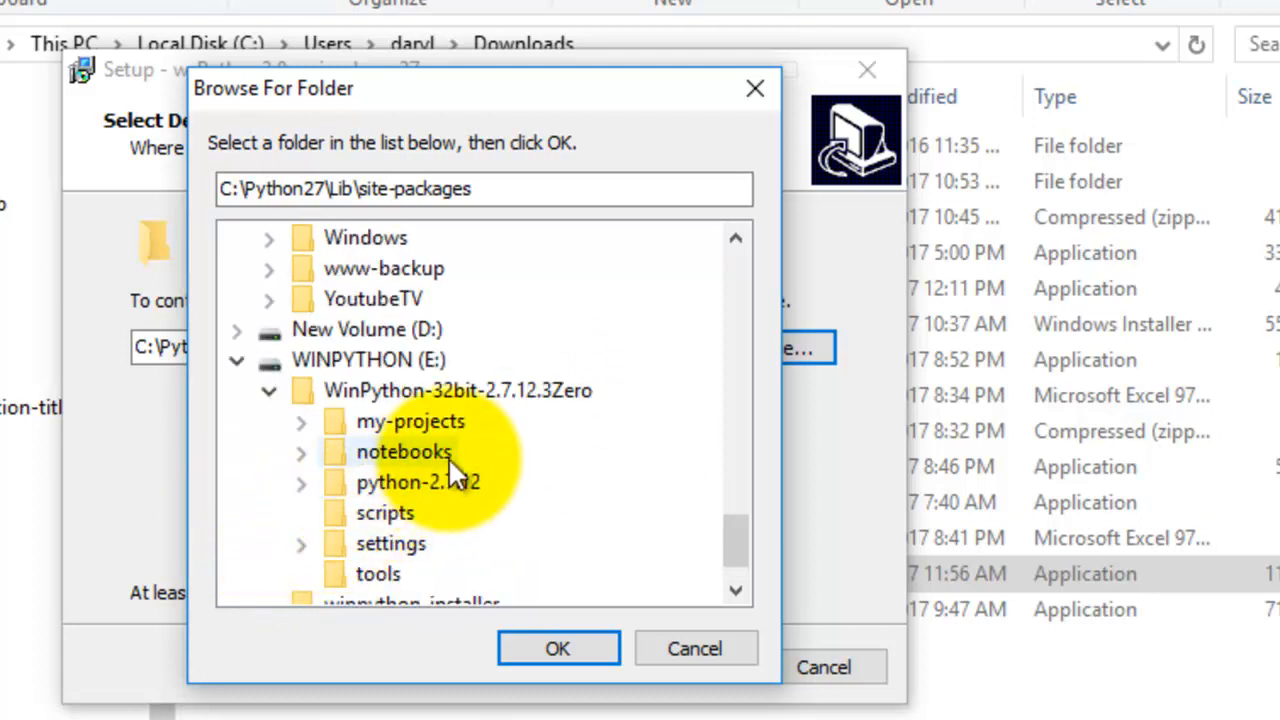
{"action": "scroll", "coordinate": [584, 419], "scroll_direction": "down", "scroll_amount": 1}
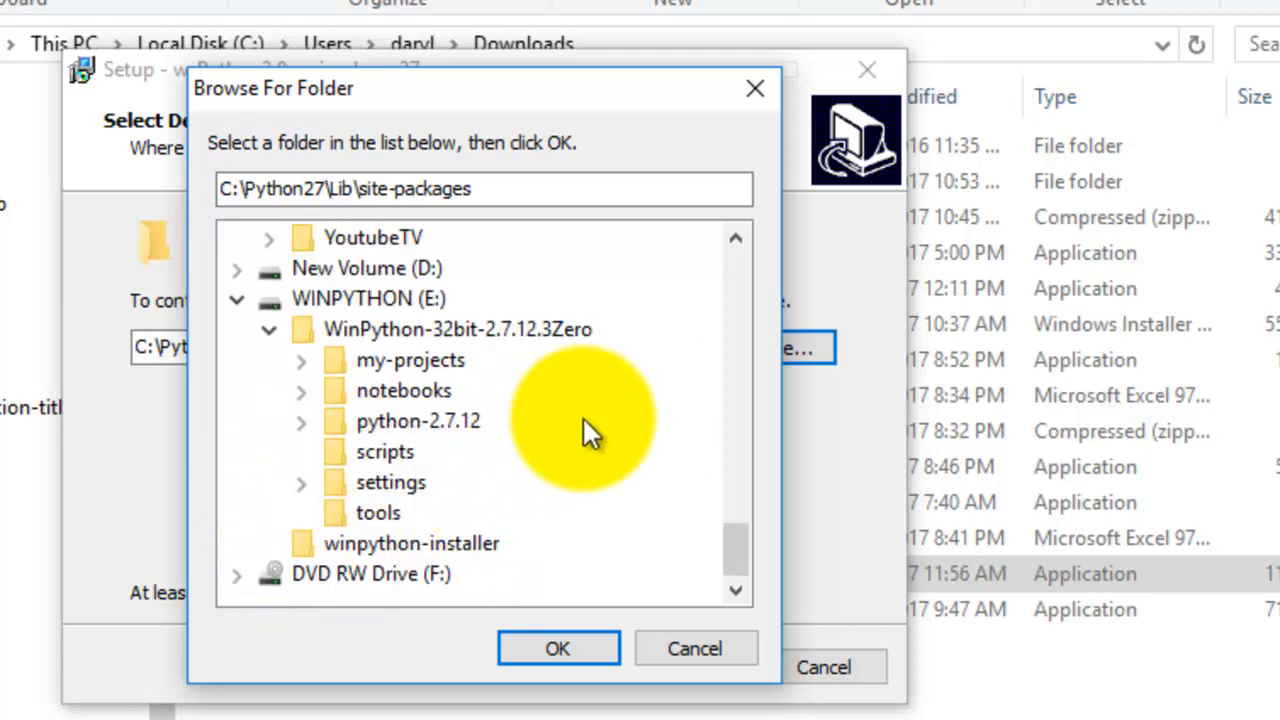
{"action": "double_click", "coordinate": [406, 437]}
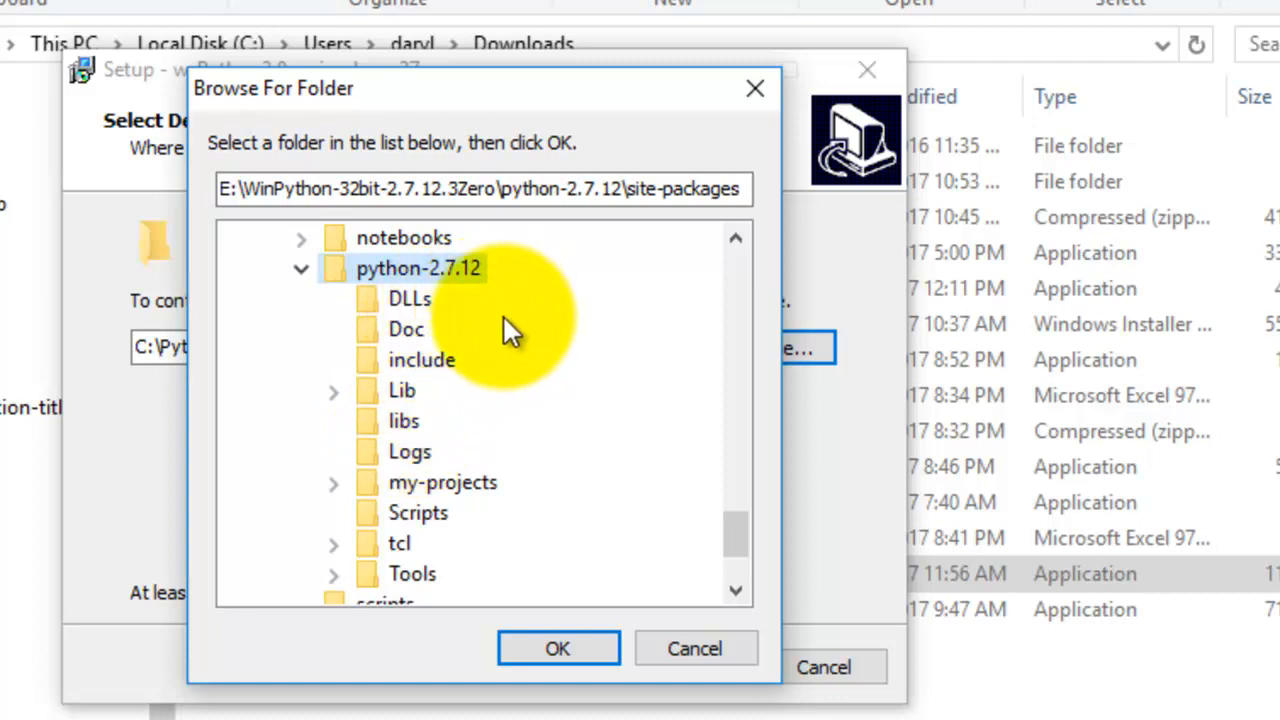
- Choose the Lib\site-packages folder inside python-2.7.12 as the installation destination and confirm it
{"action": "left_click", "coordinate": [405, 392]}
{"action": "double_click", "coordinate": [406, 394]}
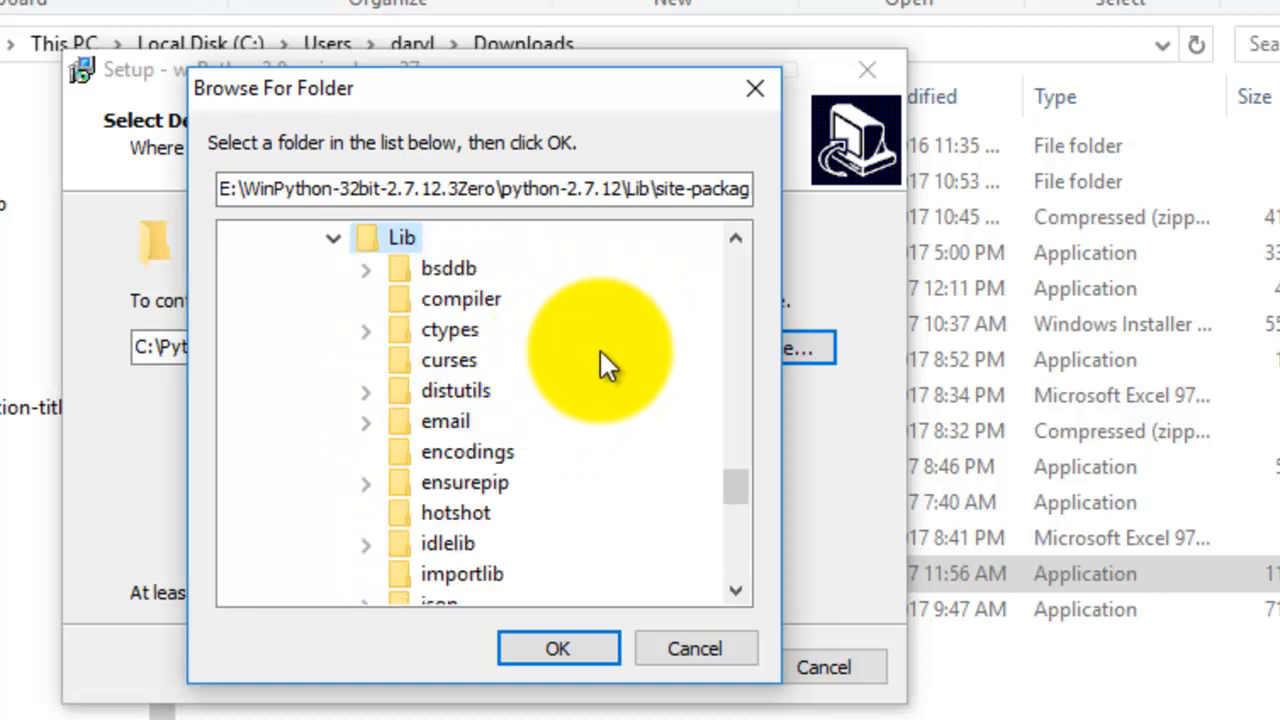
{"action": "scroll", "coordinate": [601, 355], "scroll_direction": "down", "scroll_amount": 2}
{"action": "scroll", "coordinate": [601, 370], "scroll_direction": "down", "scroll_amount": 2}
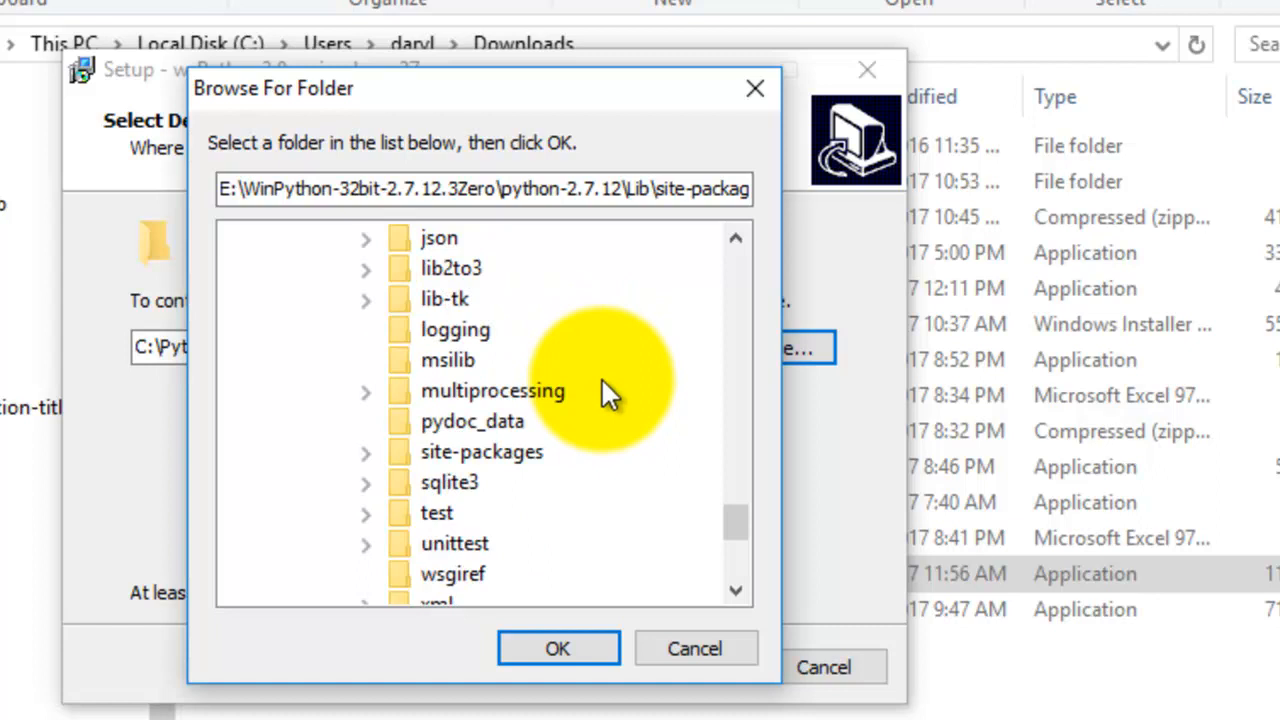
{"action": "left_click", "coordinate": [486, 456]}
{"action": "double_click", "coordinate": [486, 456]}
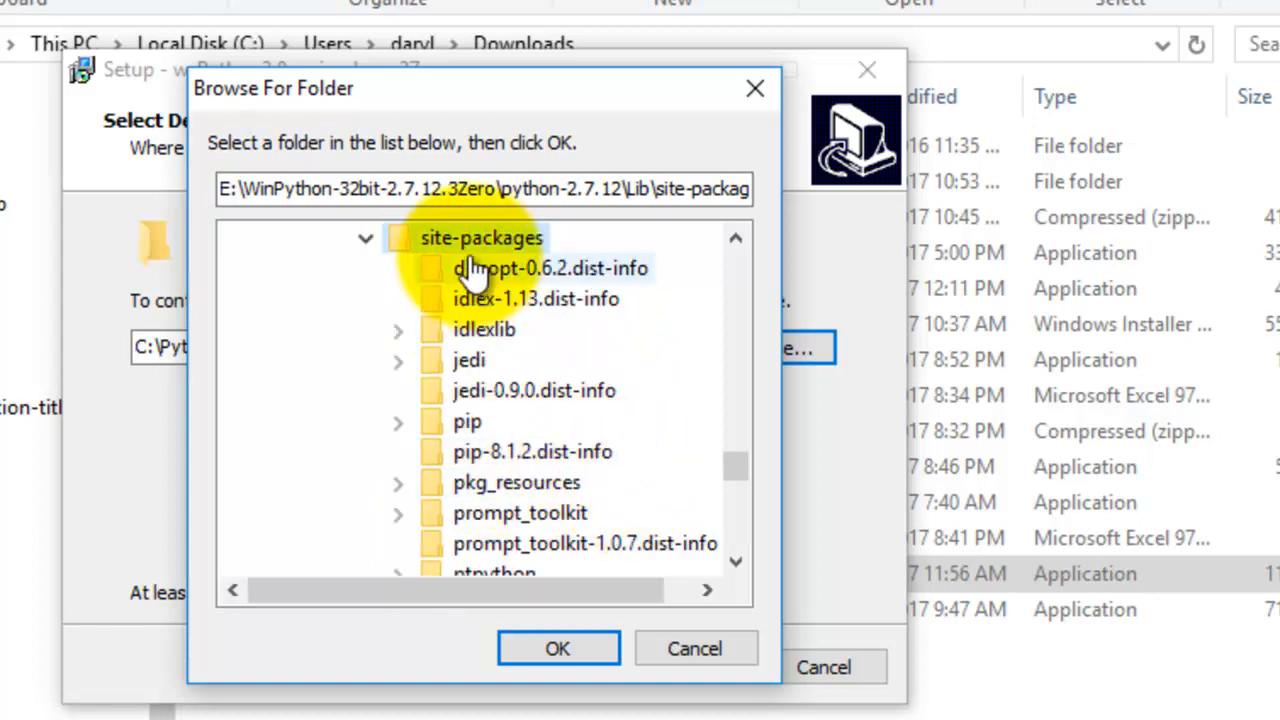
{"action": "scroll", "coordinate": [543, 329], "scroll_direction": "down", "scroll_amount": 5}
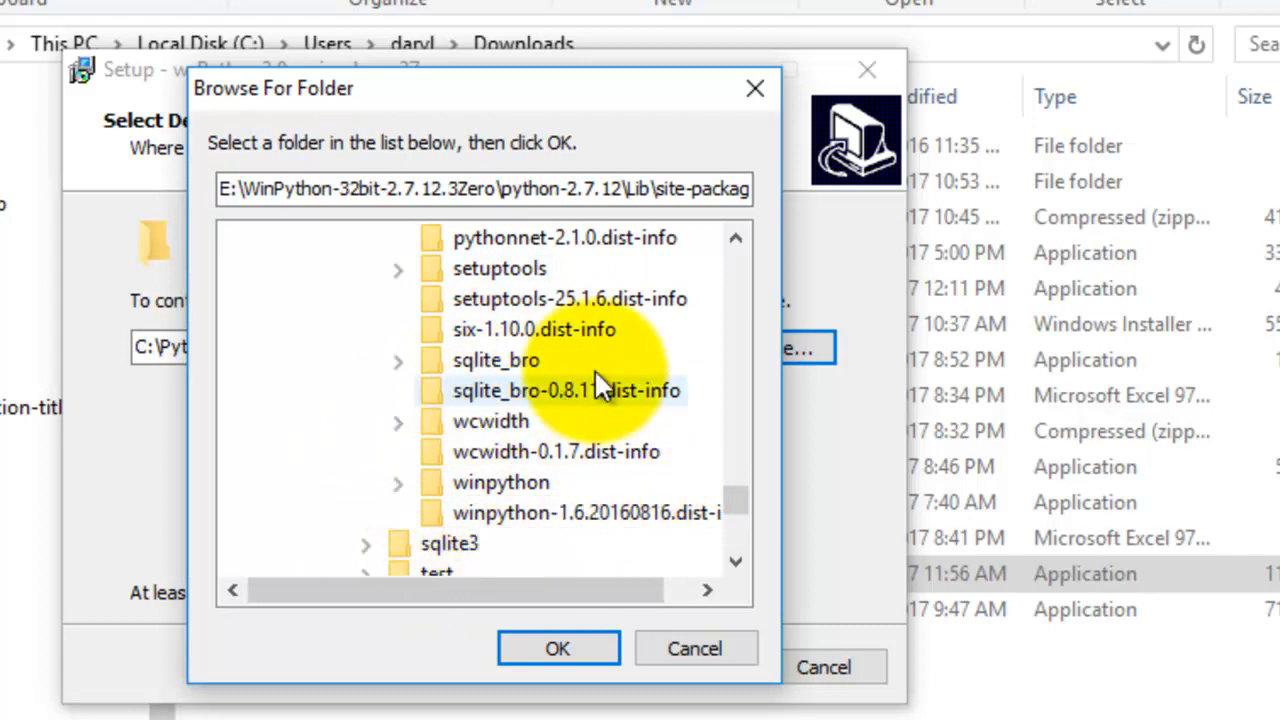
{"action": "left_click", "coordinate": [557, 649]}
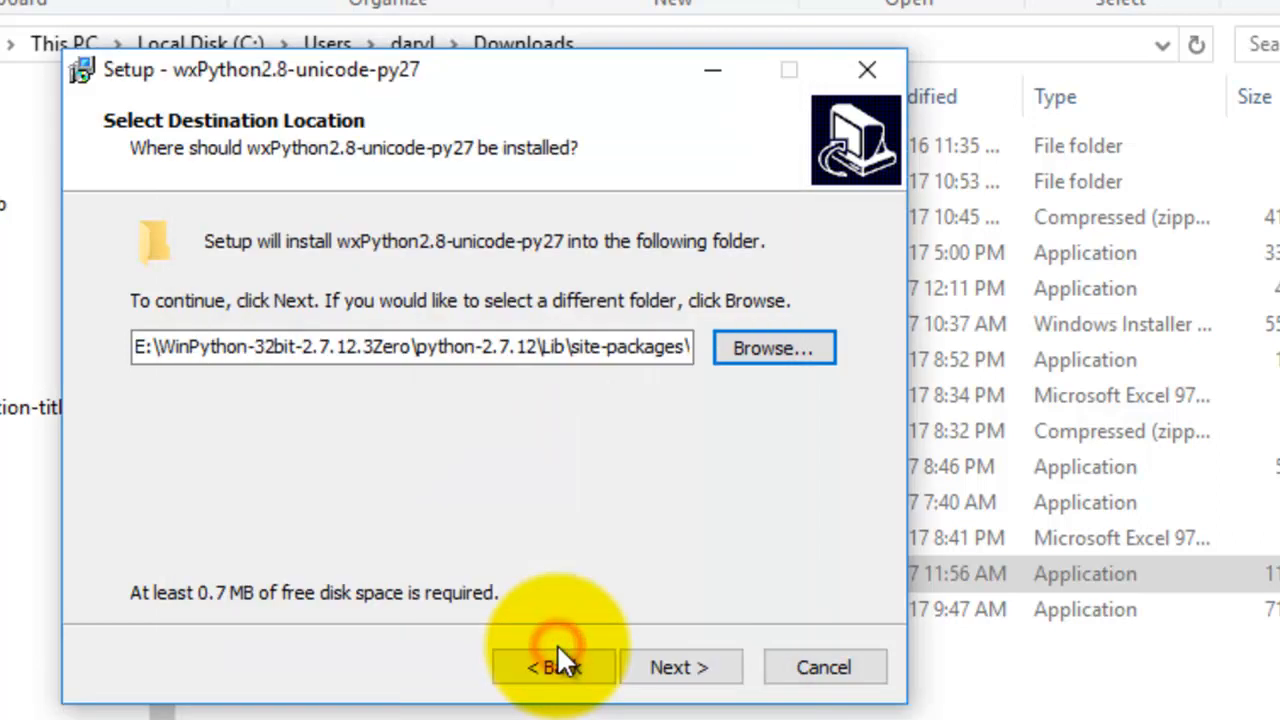
- Remove the duplicated trailing \site-packages from the destination path so it ends in python-2.7.12\Lib\site-packages, and accept the location
{"action": "left_click", "coordinate": [568, 348]}
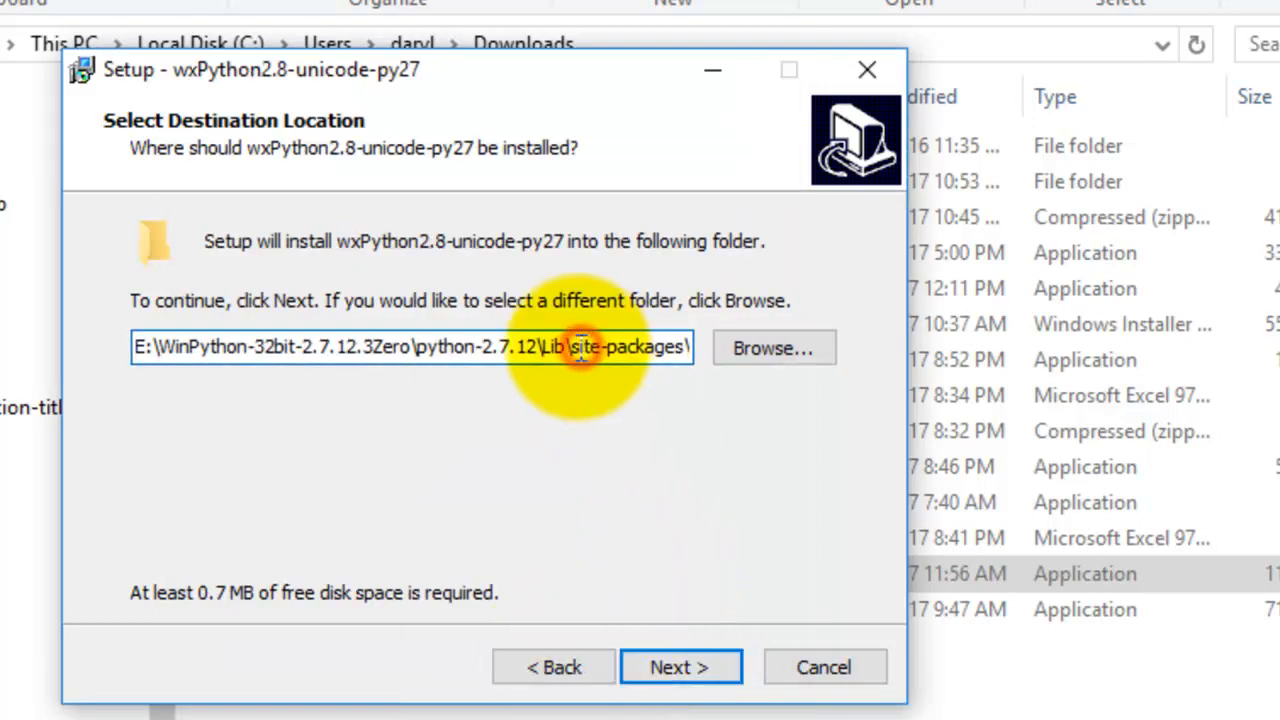
{"action": "left_click_drag", "start_coordinate": [568, 346], "coordinate": [712, 346]}
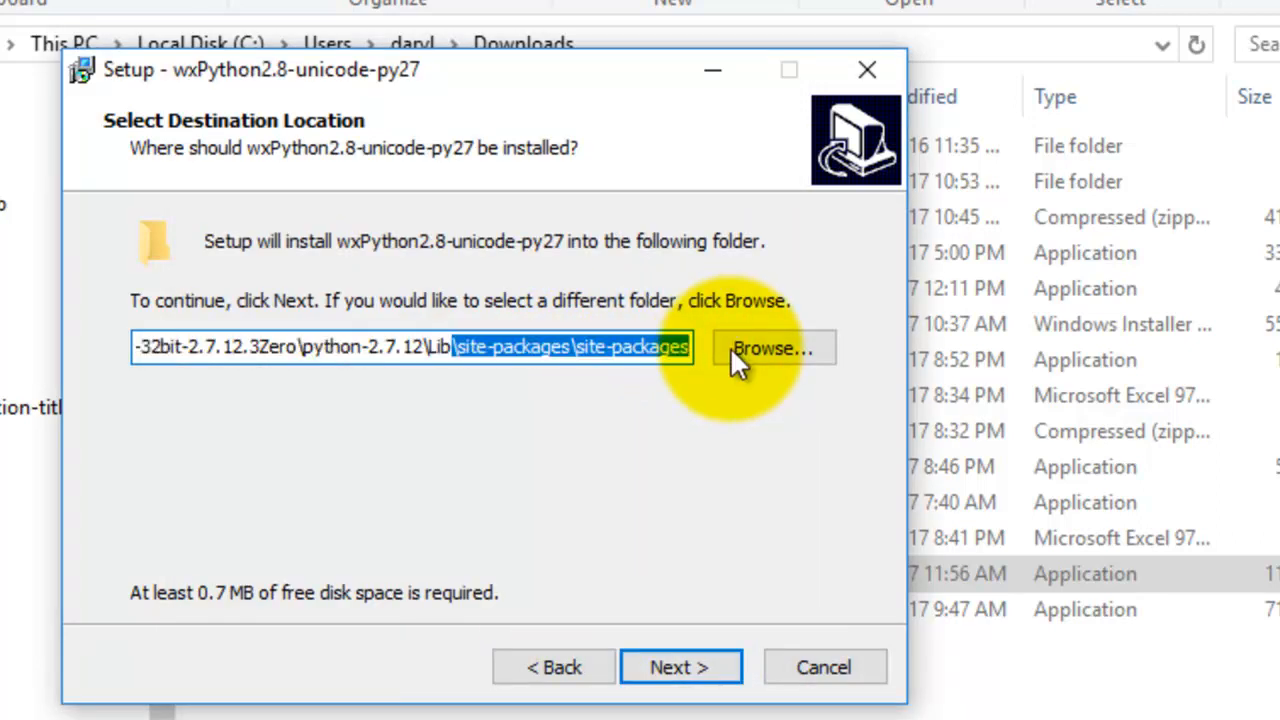
{"action": "left_click", "coordinate": [513, 346]}
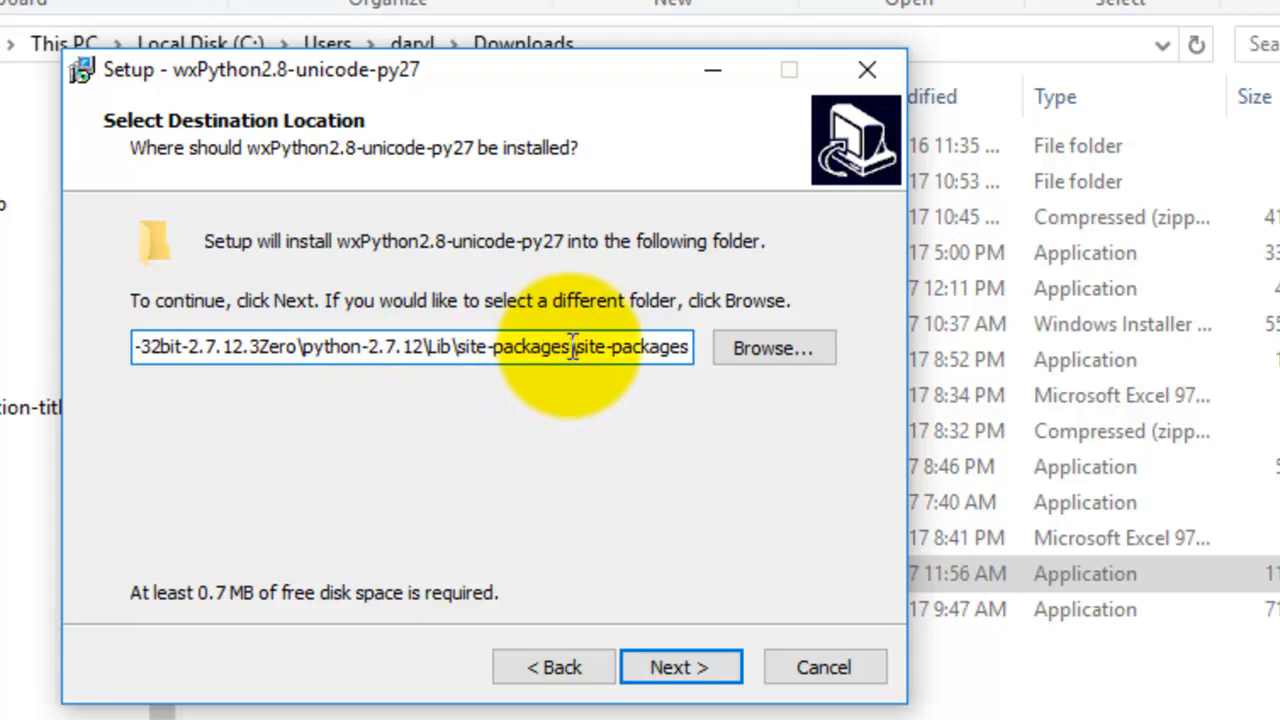
{"action": "left_click_drag", "start_coordinate": [570, 347], "coordinate": [743, 347]}
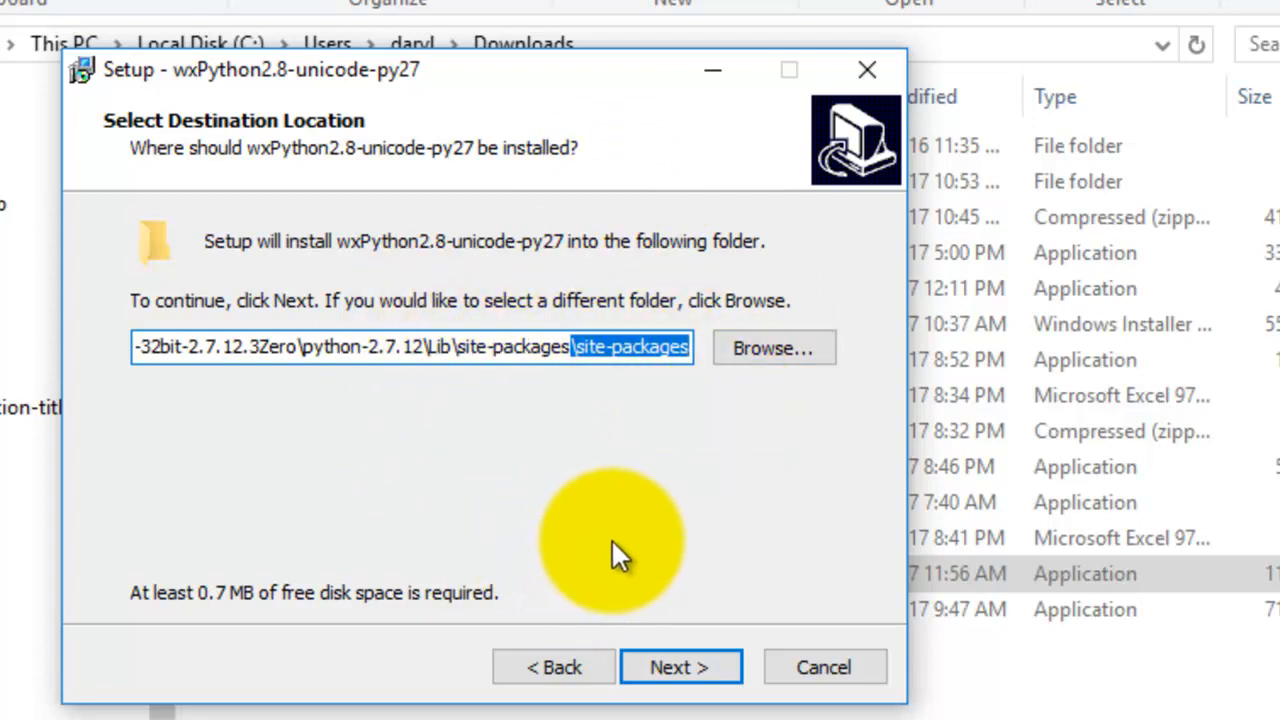
{"action": "key", "text": "Delete"}
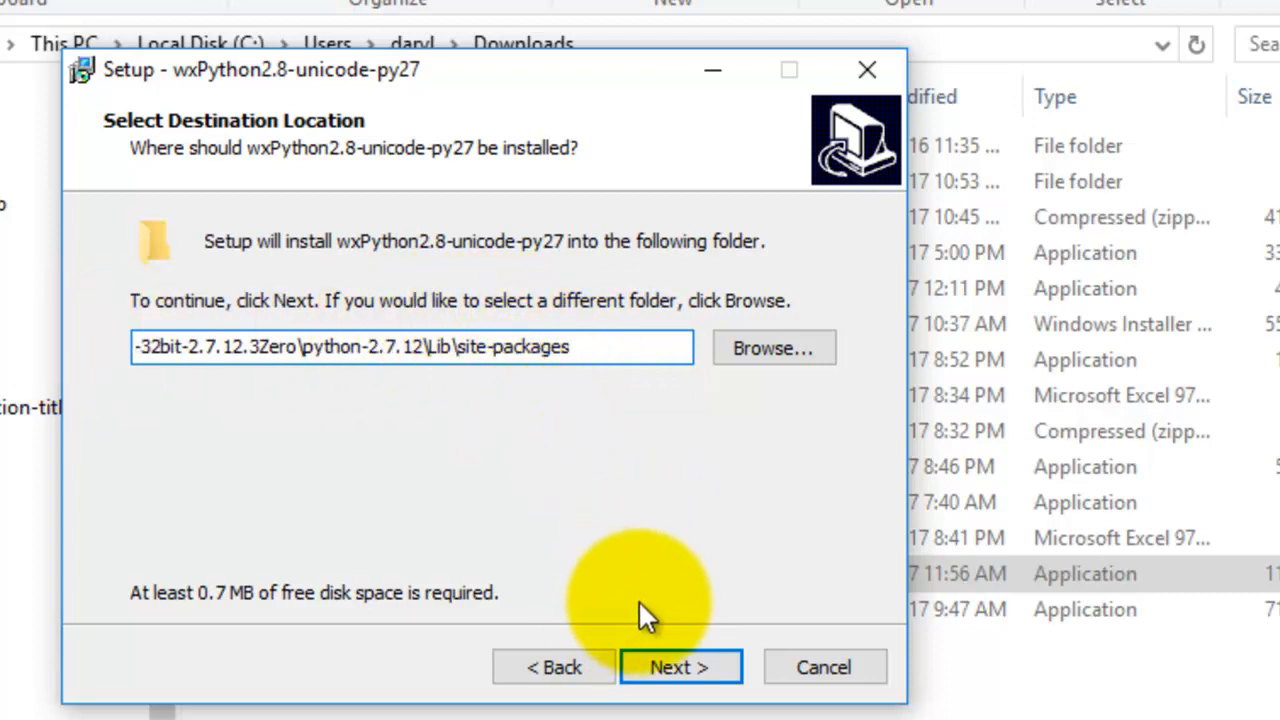
{"action": "left_click", "coordinate": [668, 665]}
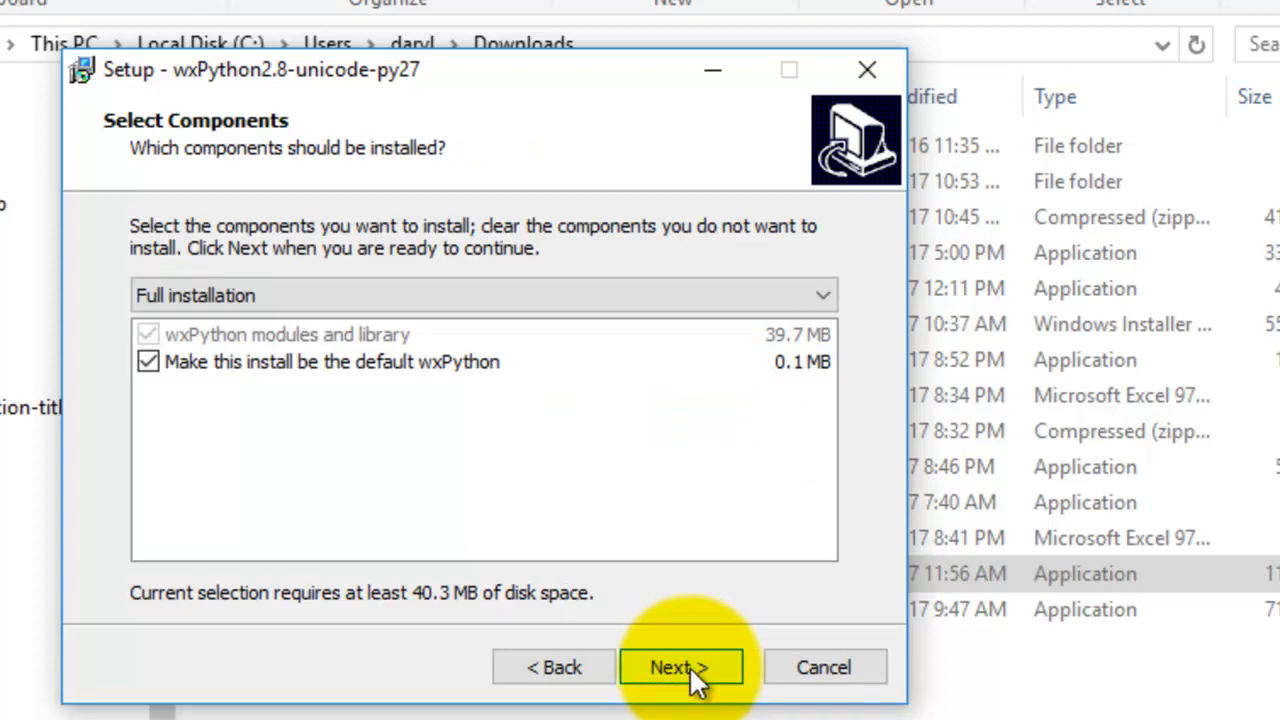
- Run the full installation as the default wxPython, finish setup with all three final options enabled, and close README.win32.txt
{"action": "left_click", "coordinate": [688, 672]}
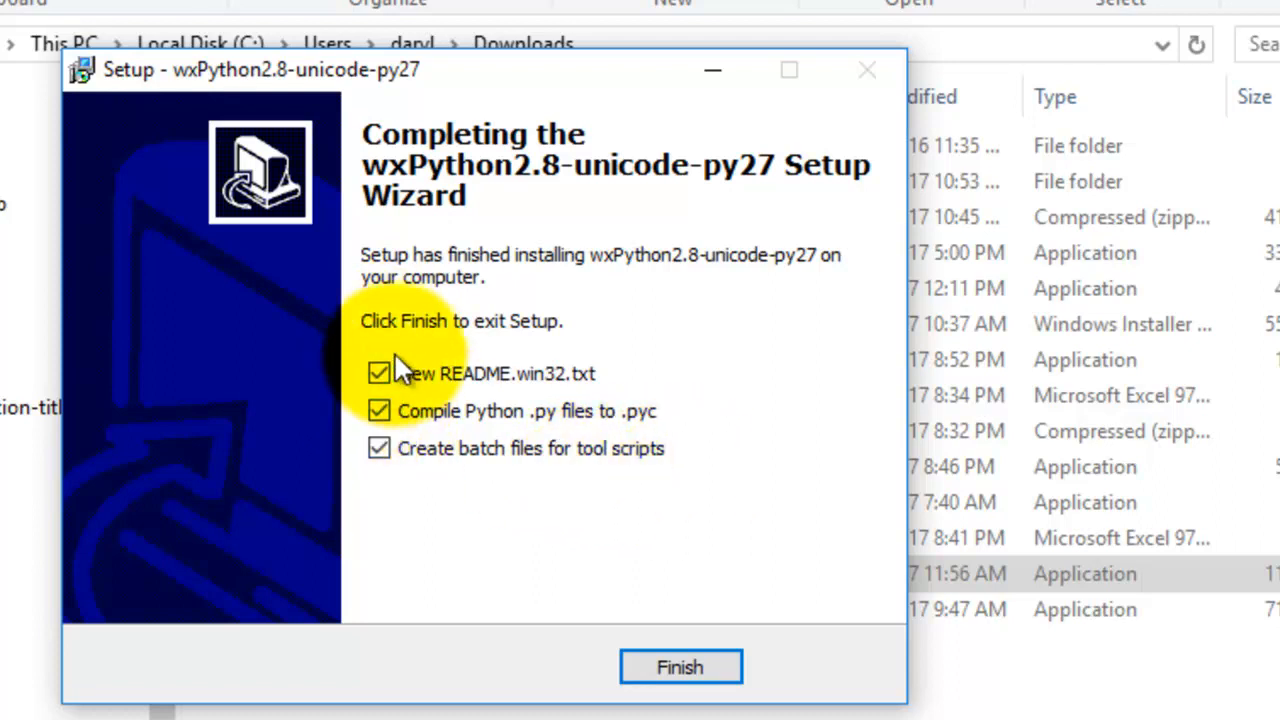
{"action": "left_click", "coordinate": [681, 668]}
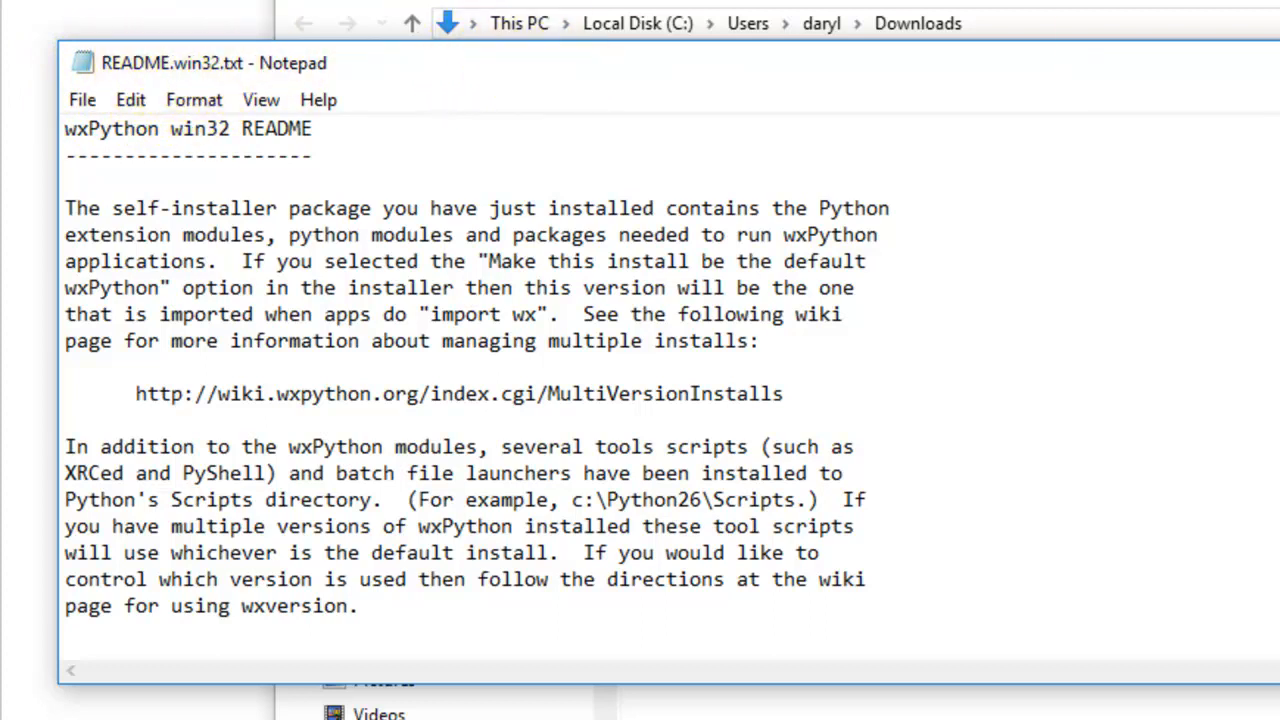
{"action": "key", "text": "alt+F4"}
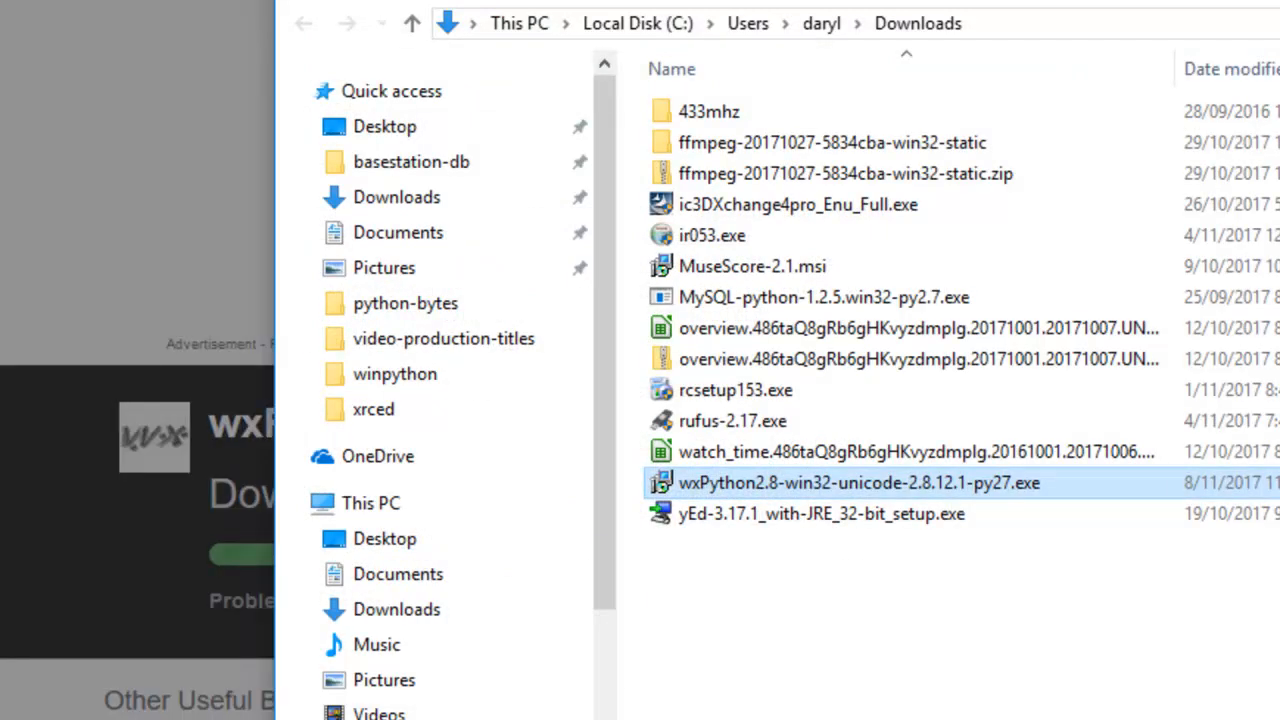
- Switch to the File Explorer window for WINPYTHON (E:) and open WinPython-32bit-2.7.12.3Zero\python-2.7.12\Lib\site-packages
{"action": "left_click", "coordinate": [250, 719]}
{"action": "left_click", "coordinate": [245, 719]}
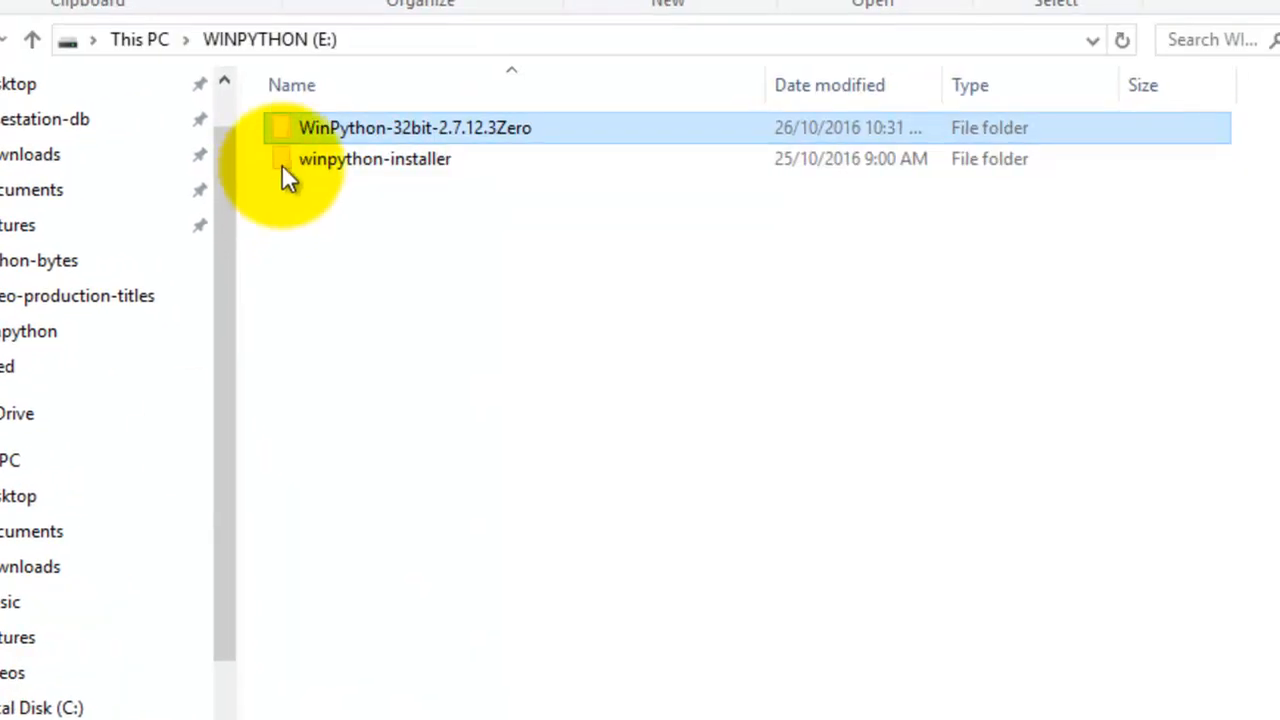
{"action": "double_click", "coordinate": [333, 127]}
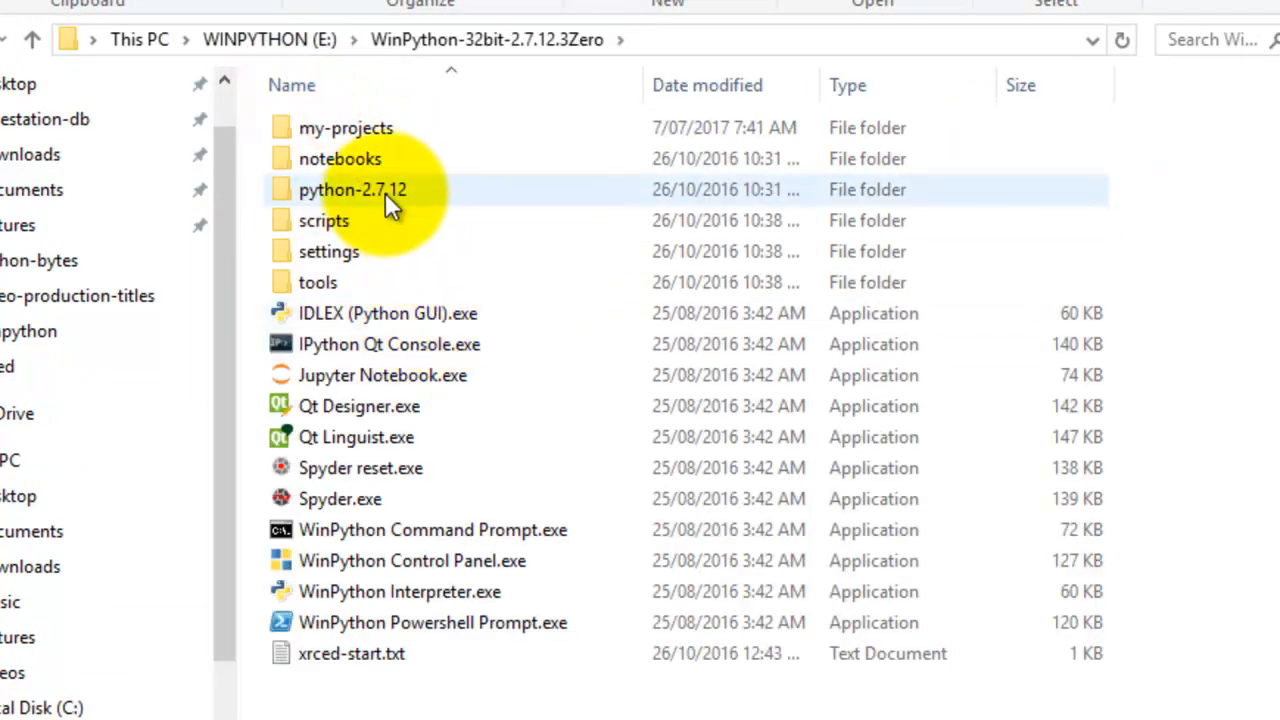
{"action": "double_click", "coordinate": [384, 192]}
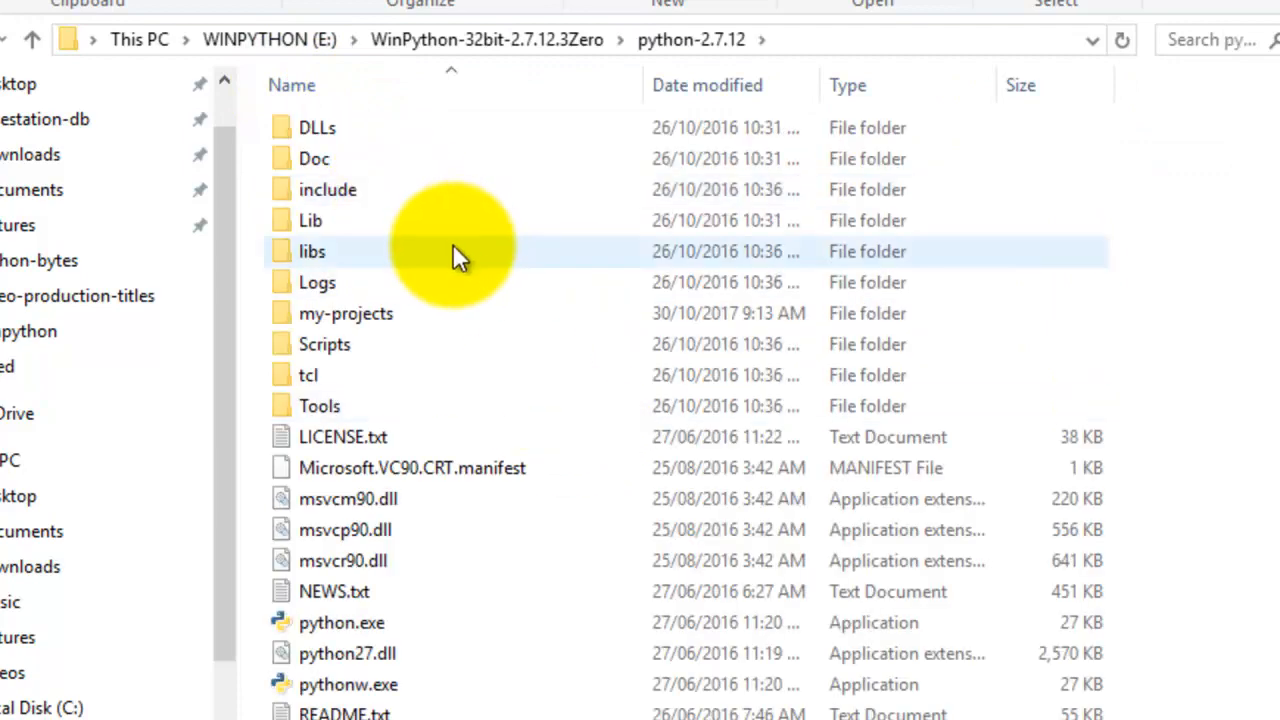
{"action": "left_click", "coordinate": [314, 218]}
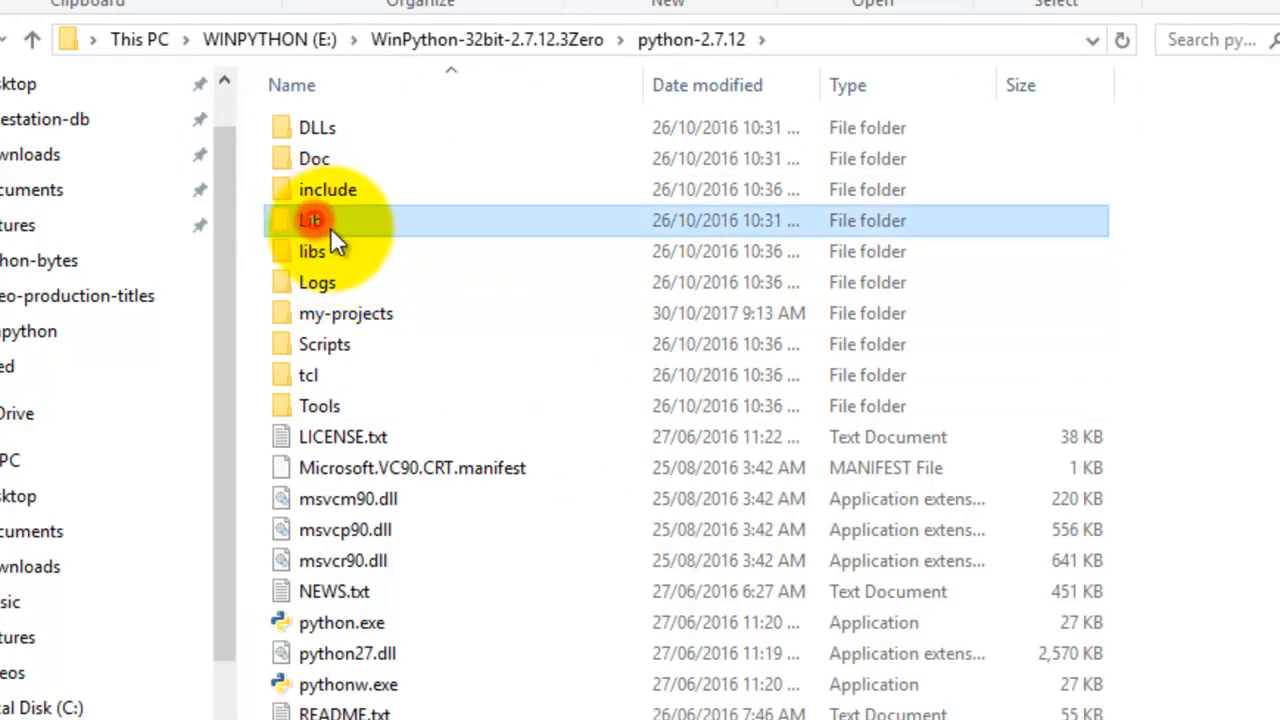
{"action": "double_click", "coordinate": [331, 229]}
{"action": "scroll", "coordinate": [415, 300], "scroll_direction": "down", "scroll_amount": 1}
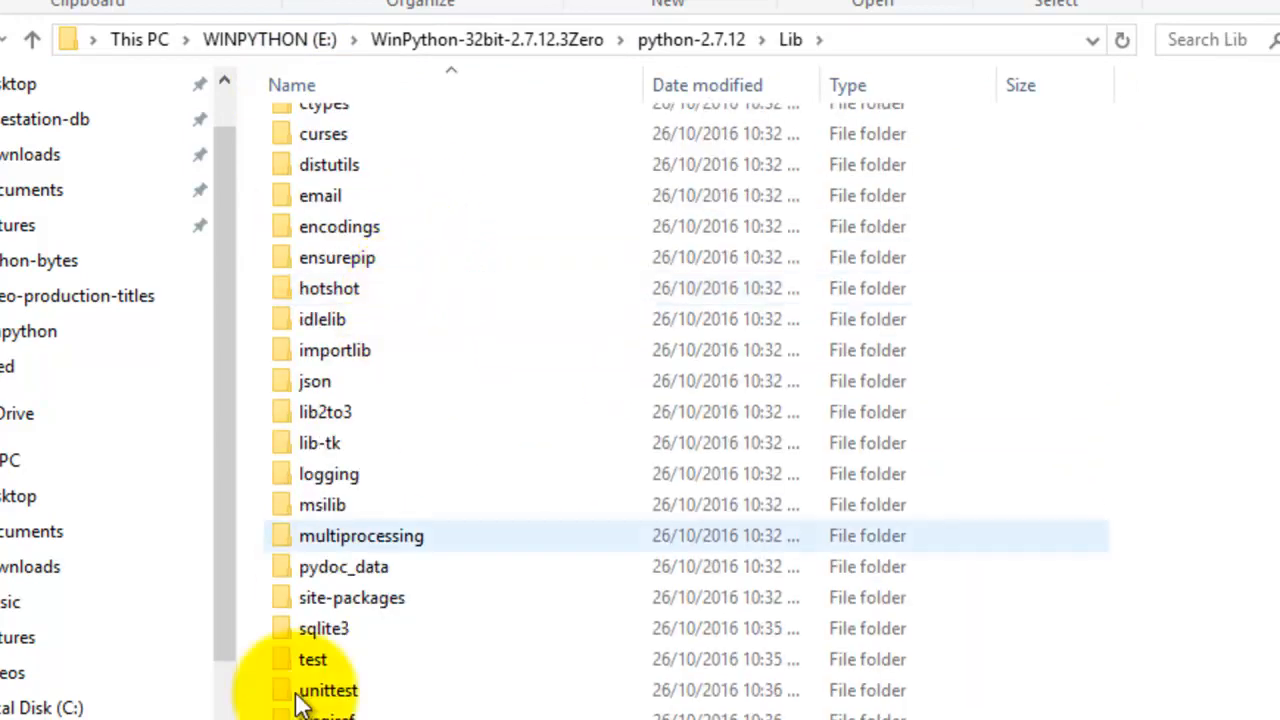
{"action": "double_click", "coordinate": [354, 597]}
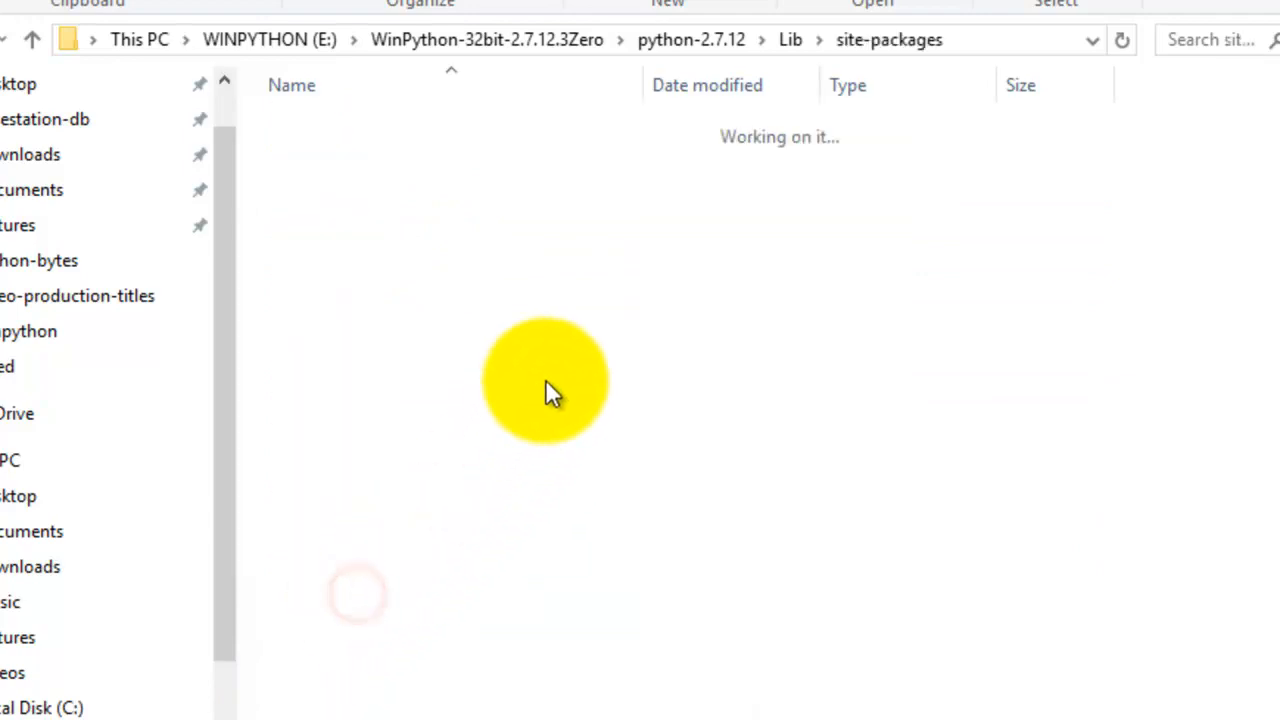
- Open the tools folder within wx-2.8-msw-unicode\wx in site-packages
{"action": "scroll", "coordinate": [492, 289], "scroll_direction": "down", "scroll_amount": 10}
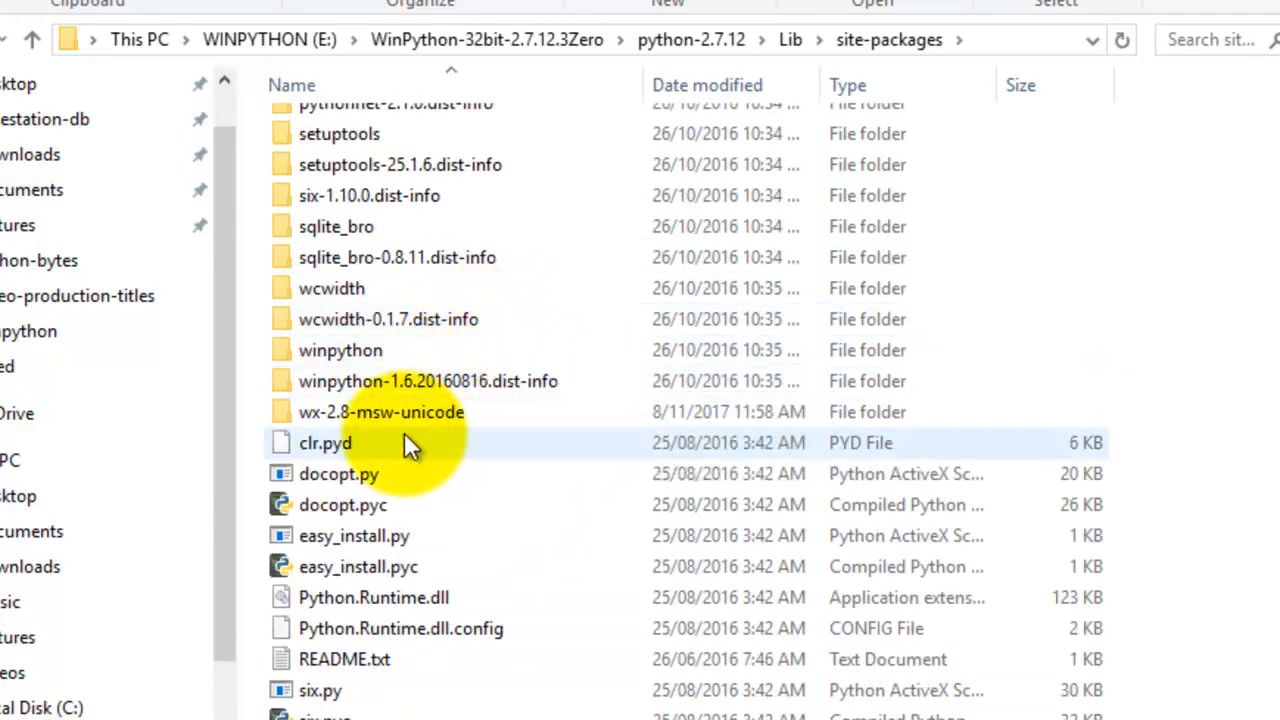
{"action": "double_click", "coordinate": [404, 416]}
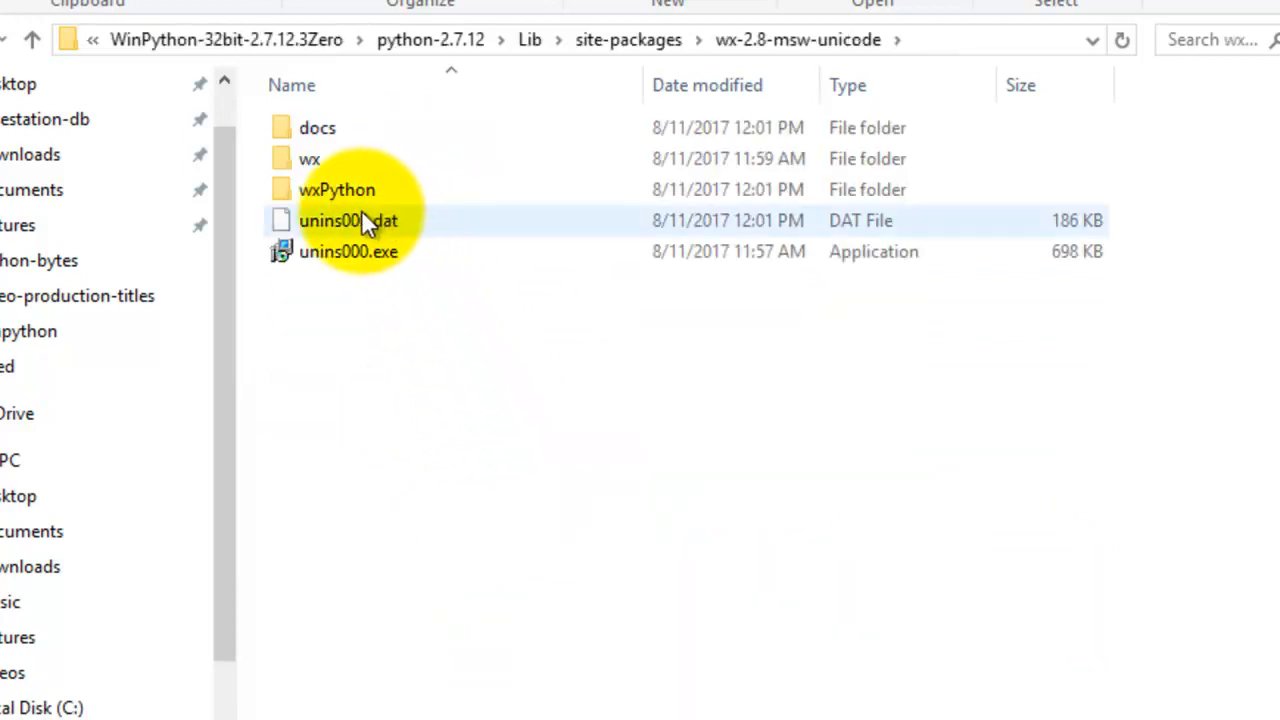
{"action": "left_click", "coordinate": [330, 189]}
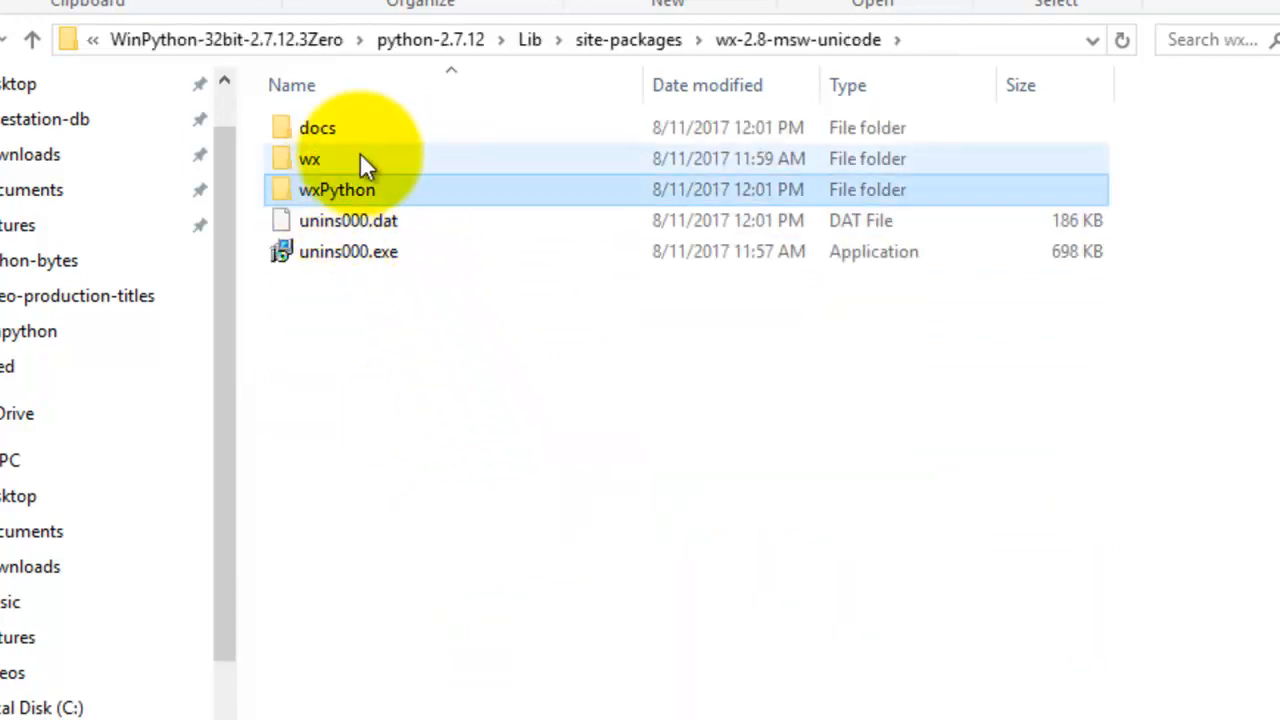
{"action": "double_click", "coordinate": [302, 164]}
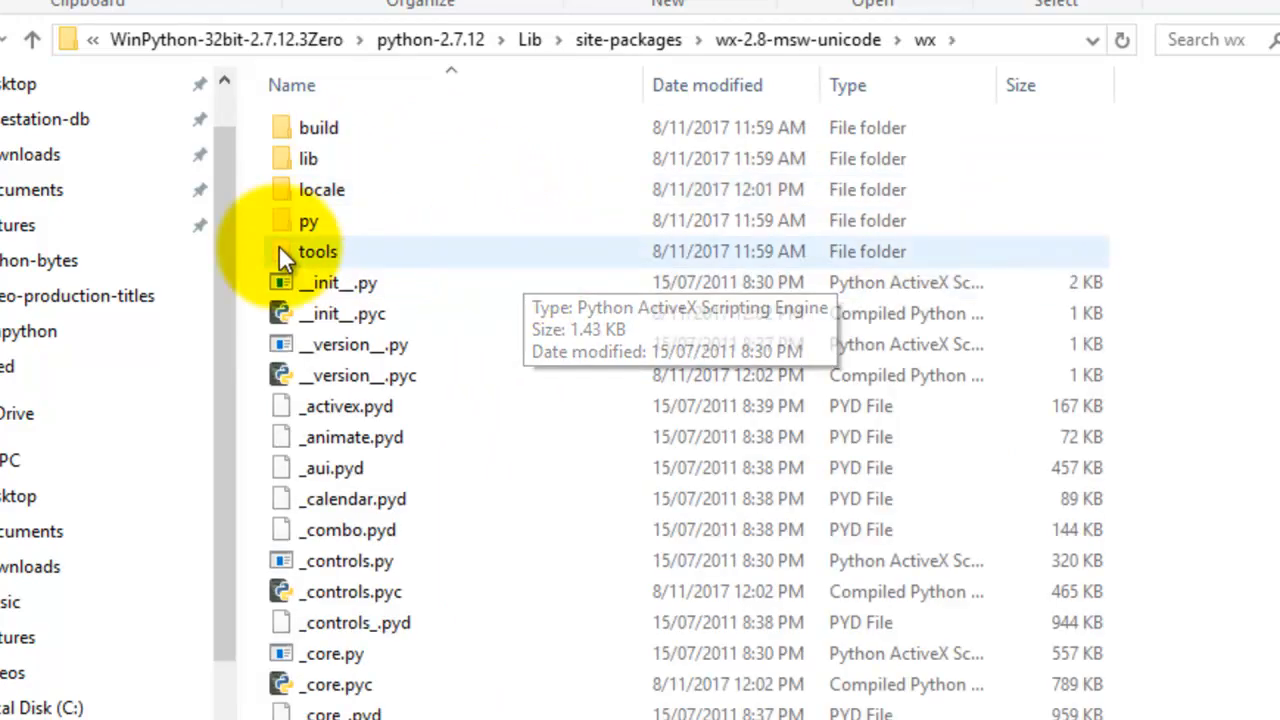
{"action": "left_click", "coordinate": [289, 250]}
{"action": "double_click", "coordinate": [288, 246]}
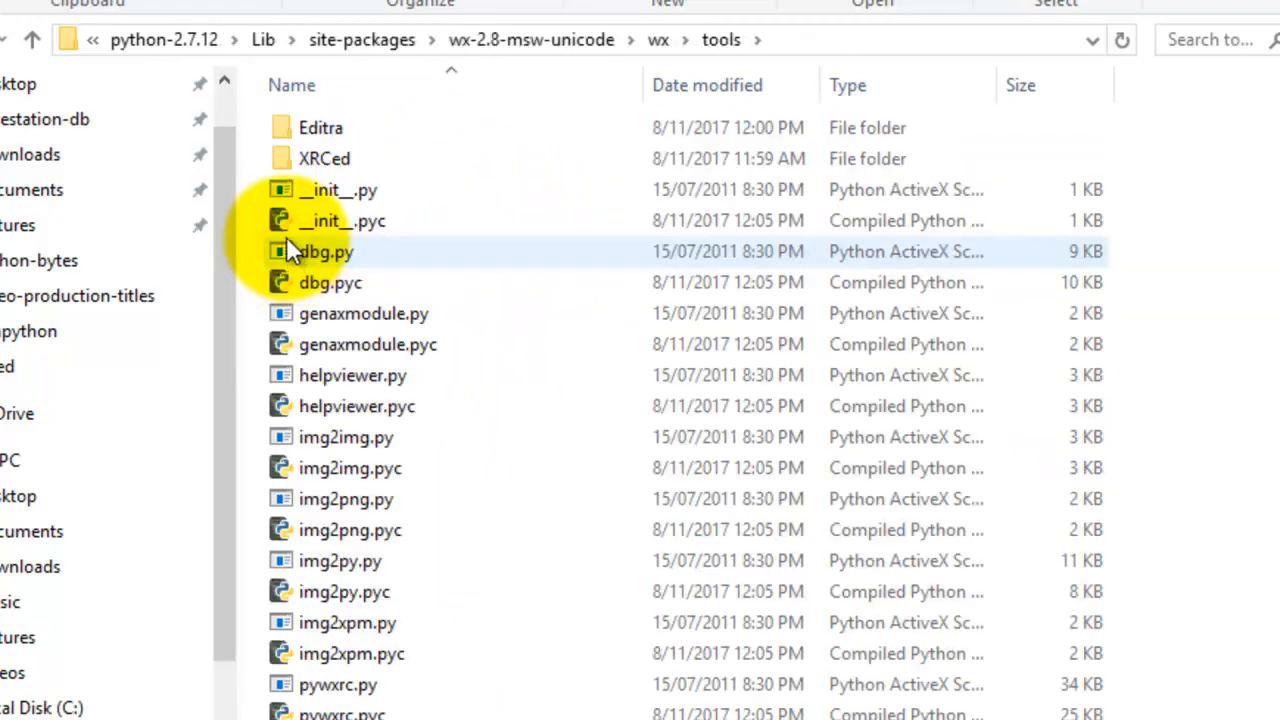
- Look inside the XRCed folder and return to its parent tools folder
{"action": "left_click", "coordinate": [282, 164]}
{"action": "double_click", "coordinate": [282, 164]}
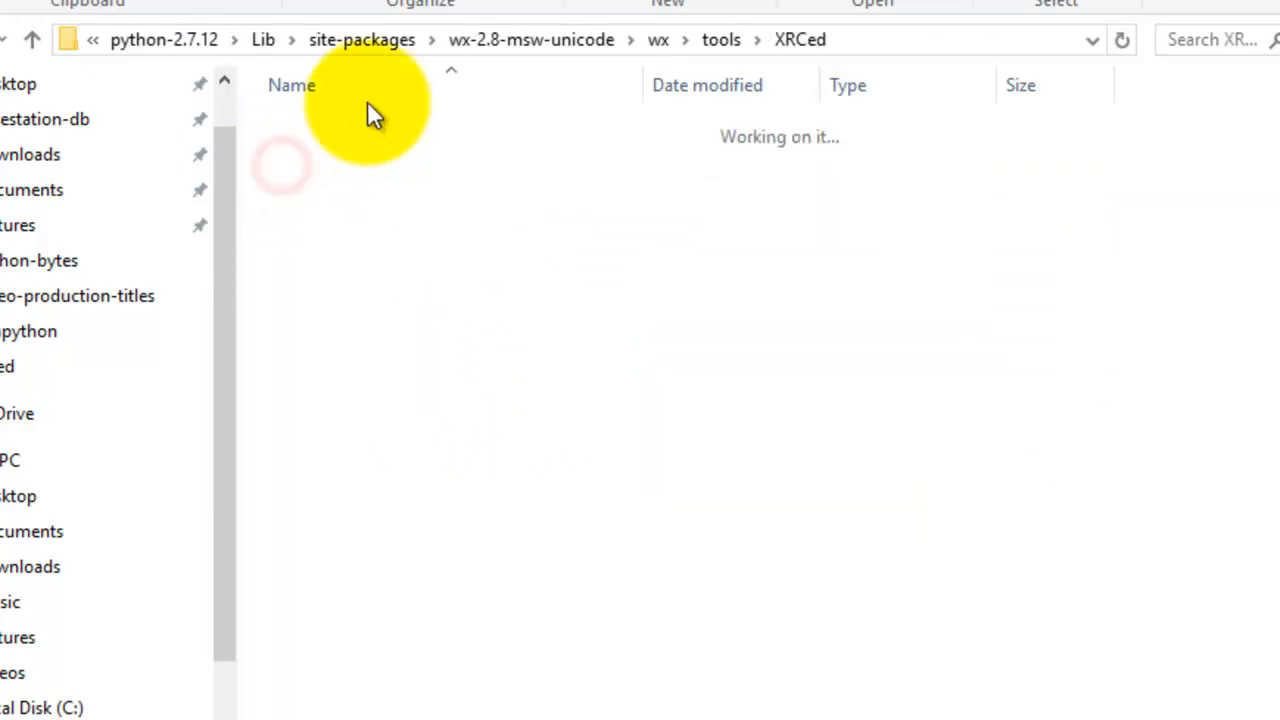
{"action": "left_click", "coordinate": [721, 42]}
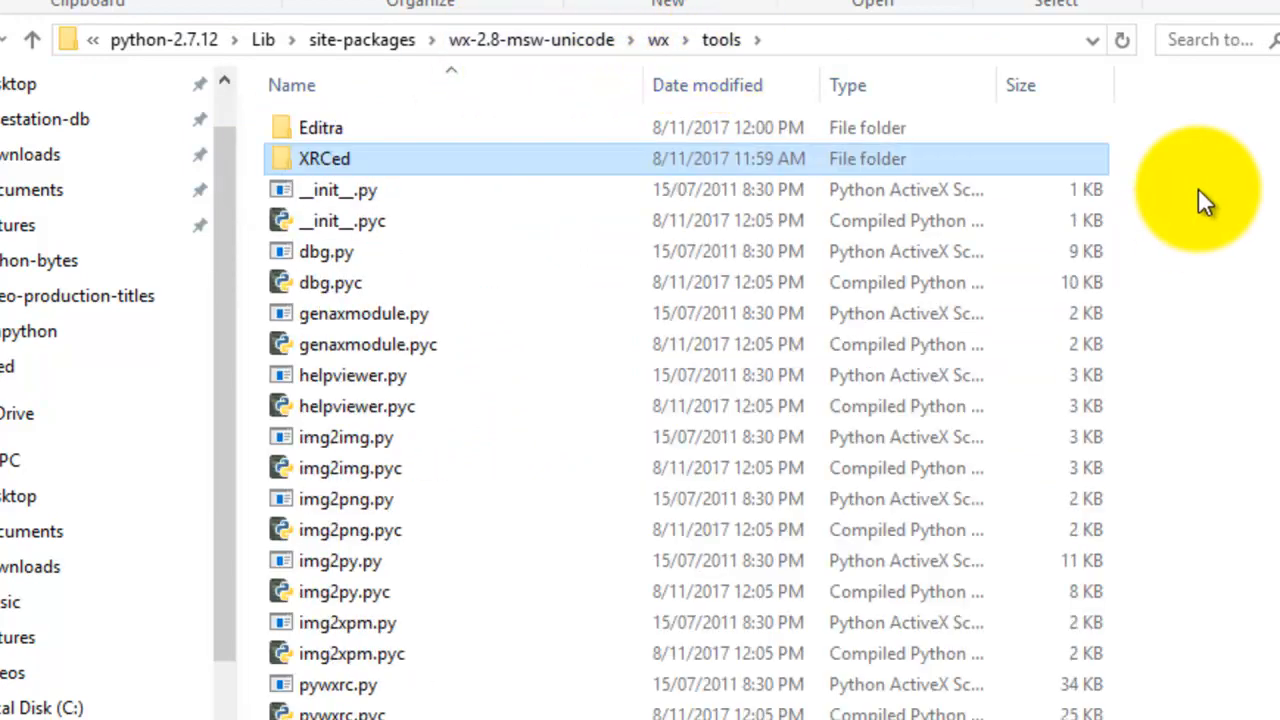